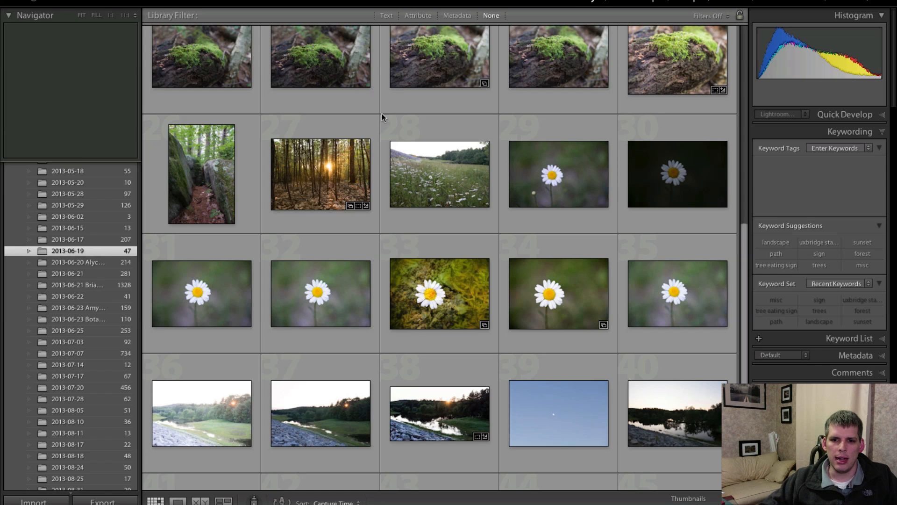
- Review the list of Library shortcuts and close it
{"action": "scroll", "coordinate": [430, 183], "scroll_direction": "up", "scroll_amount": 5}
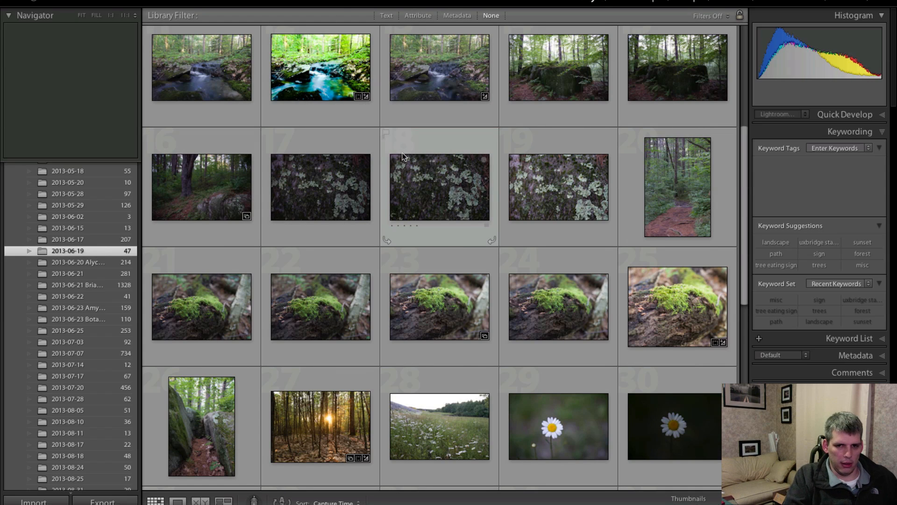
{"action": "key", "text": "super+slash"}
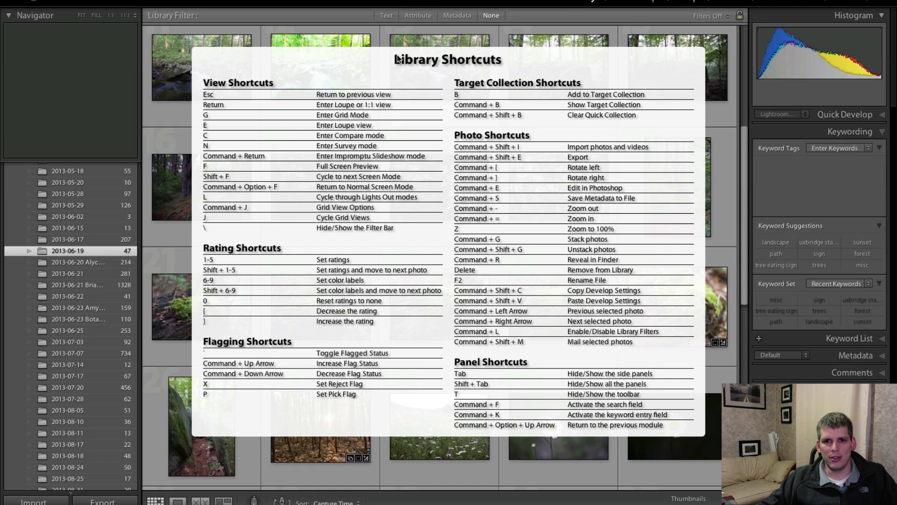
{"action": "left_click", "coordinate": [481, 60]}
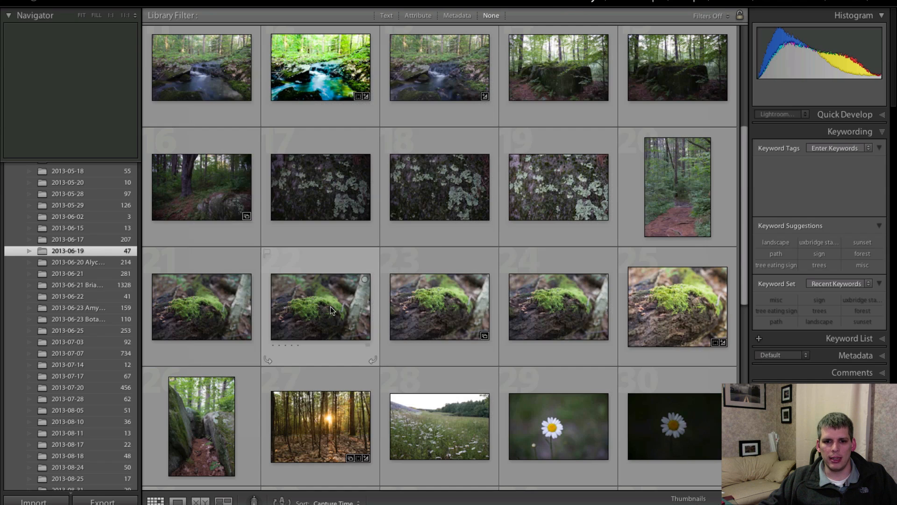
- Open the dark forest photo with the large tree and lichen-covered boulder in Develop, and review the Develop shortcuts
{"action": "double_click", "coordinate": [209, 193]}
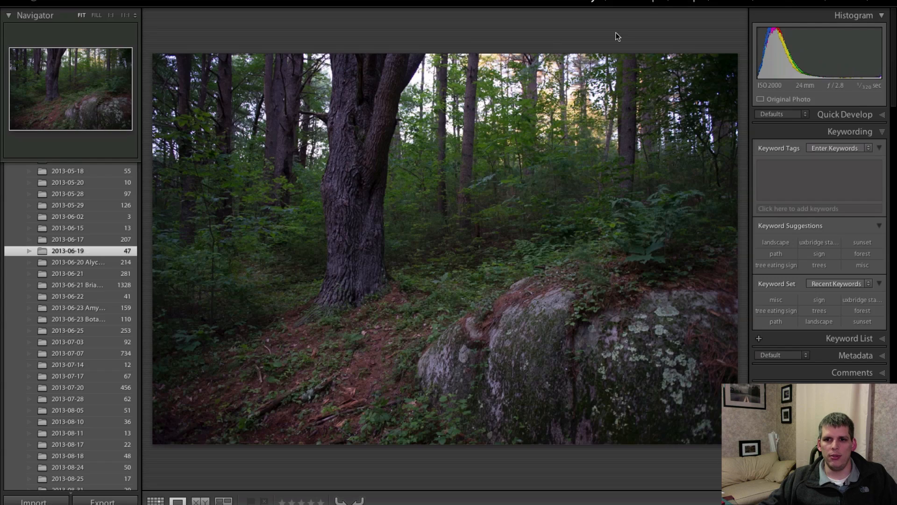
{"action": "left_click", "coordinate": [643, 7]}
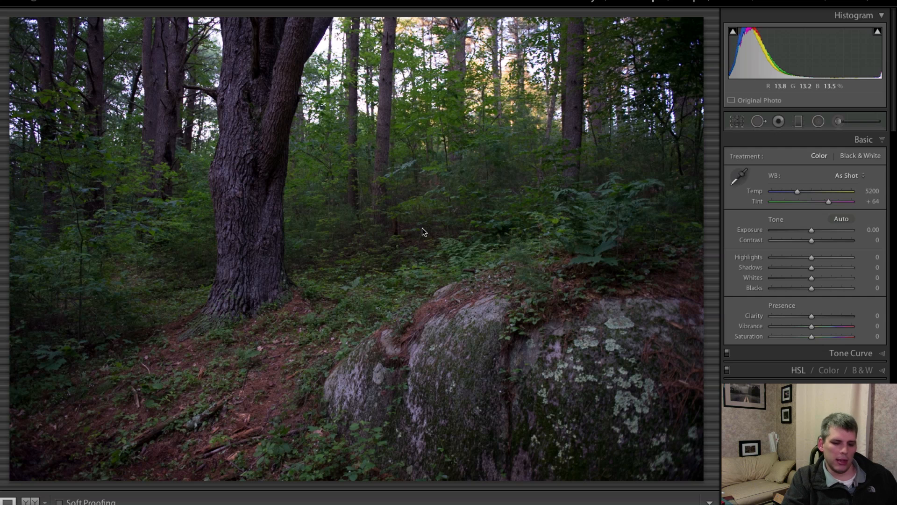
{"action": "key", "text": "super+slash"}
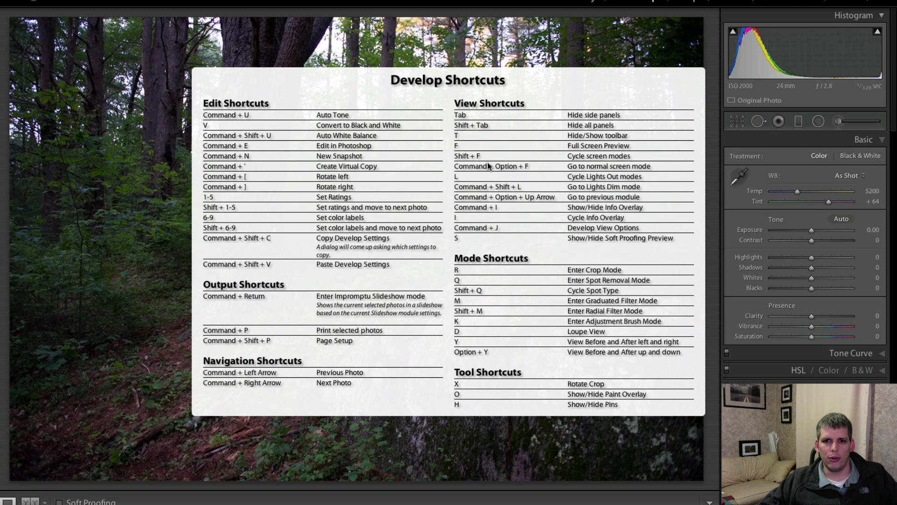
{"action": "left_click", "coordinate": [355, 176]}
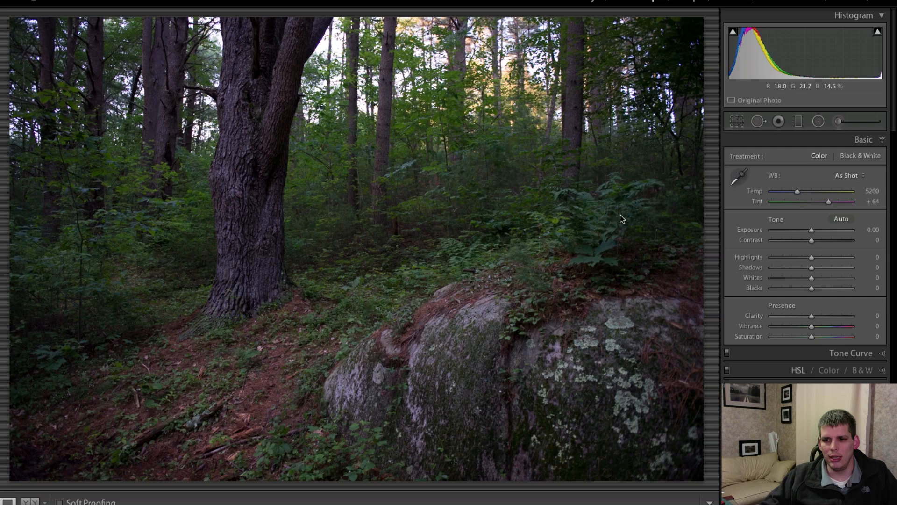
- Set exposure to +0.60, contrast +39, highlights −55, shadows +56, vibrance −21 and temperature 6408, and compare the result with the original
{"action": "left_click_drag", "start_coordinate": [813, 232], "coordinate": [833, 269]}
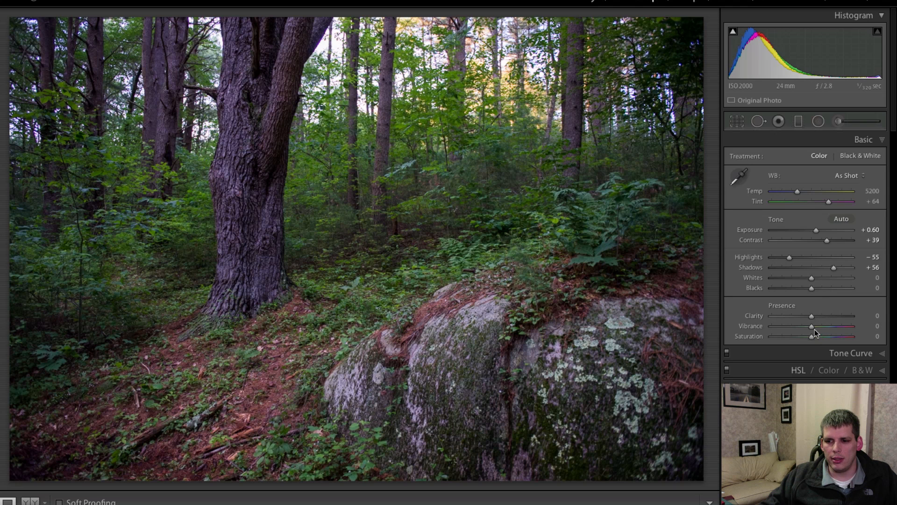
{"action": "left_click_drag", "start_coordinate": [814, 329], "coordinate": [803, 329]}
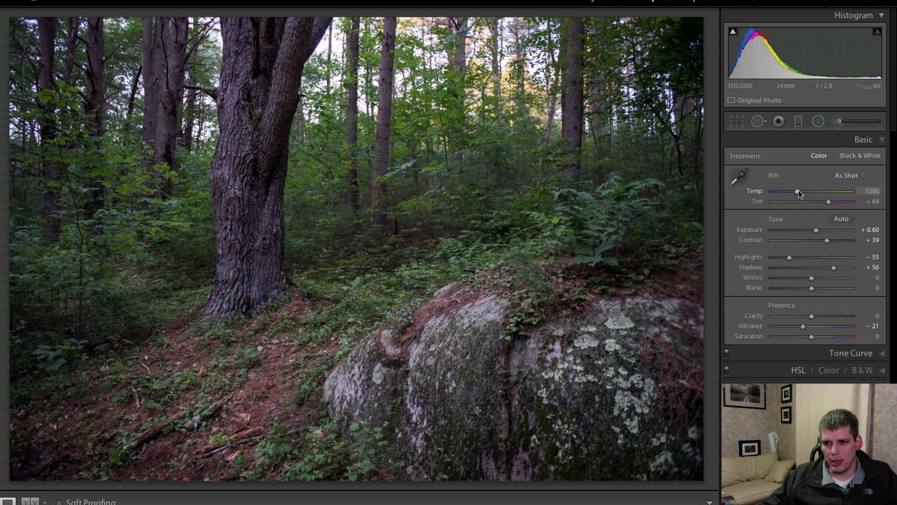
{"action": "left_click_drag", "start_coordinate": [799, 189], "coordinate": [808, 189]}
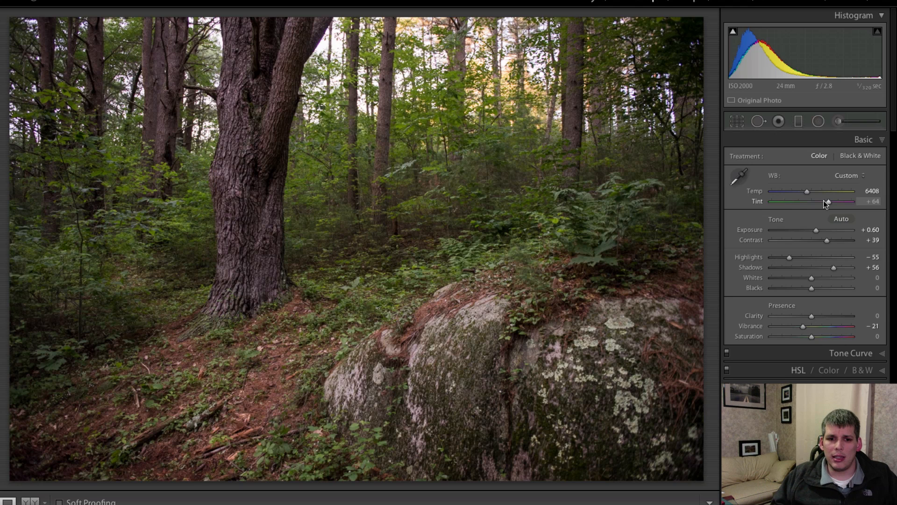
{"action": "key", "text": "backslash"}
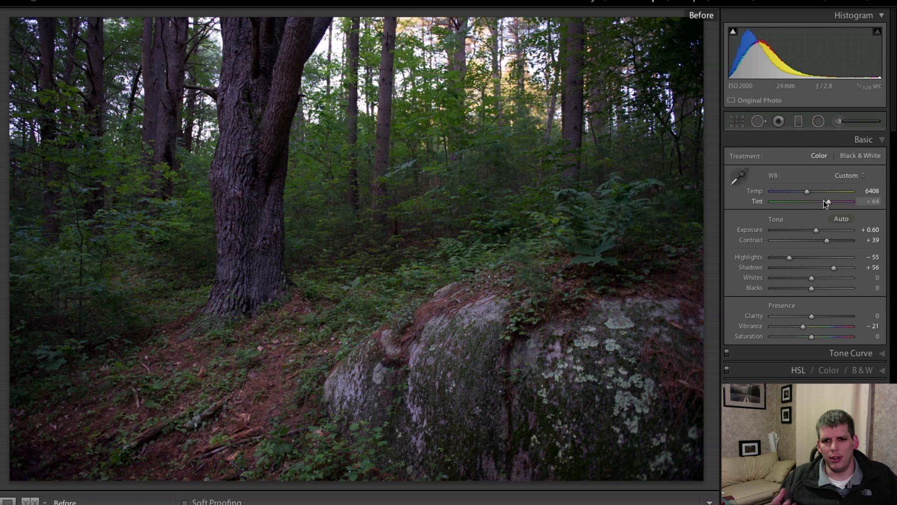
{"action": "key", "text": "backslash"}
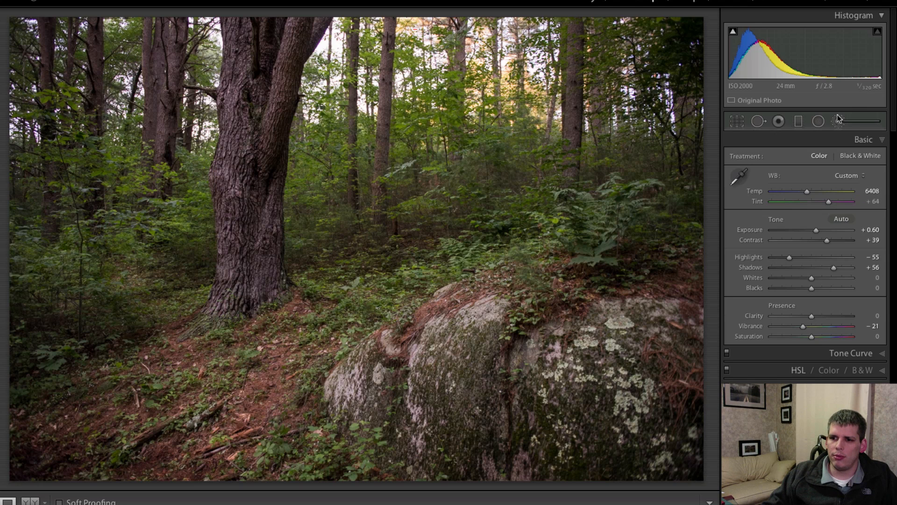
- Draw a large radial filter ellipse across the forest photo, centred just beside the big tree trunk
{"action": "left_click", "coordinate": [818, 122]}
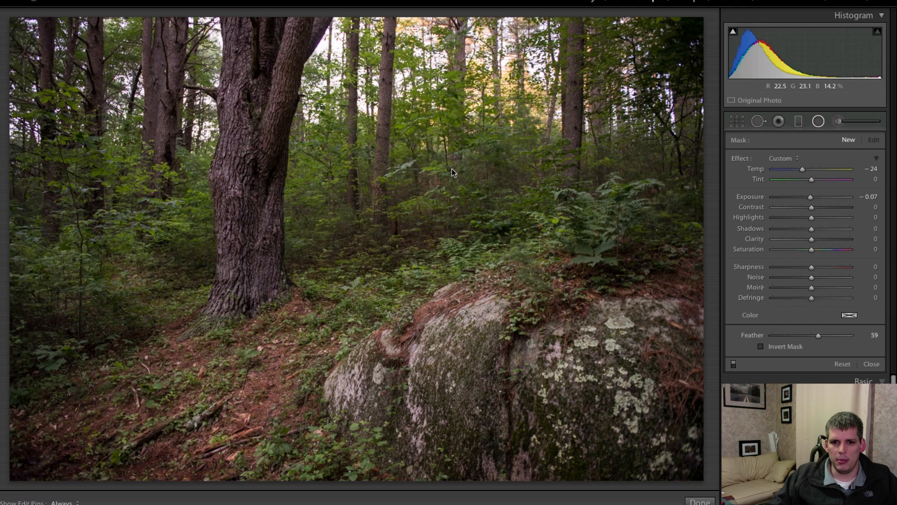
{"action": "left_click", "coordinate": [819, 122]}
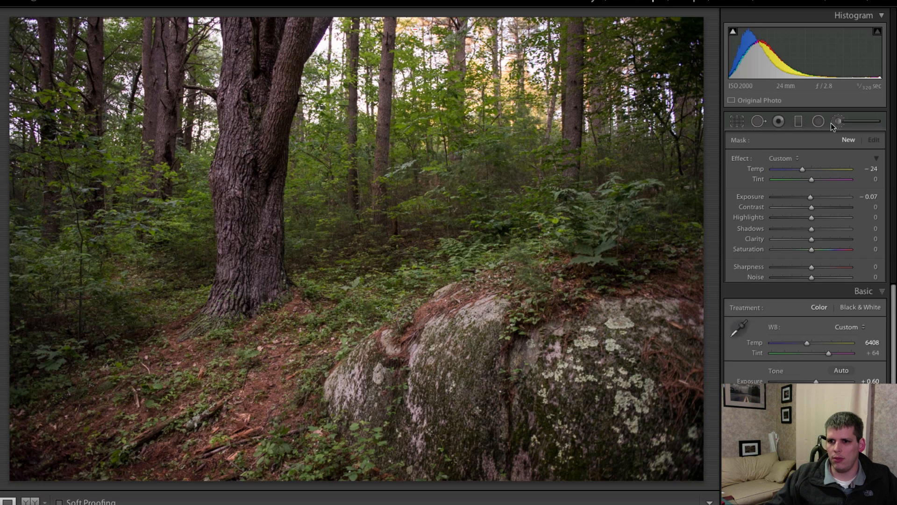
{"action": "left_click", "coordinate": [818, 121]}
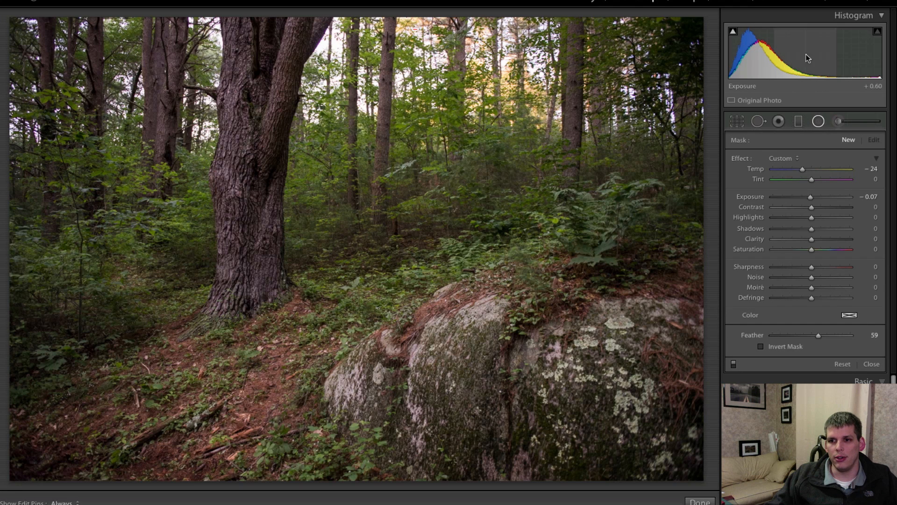
{"action": "left_click", "coordinate": [817, 122]}
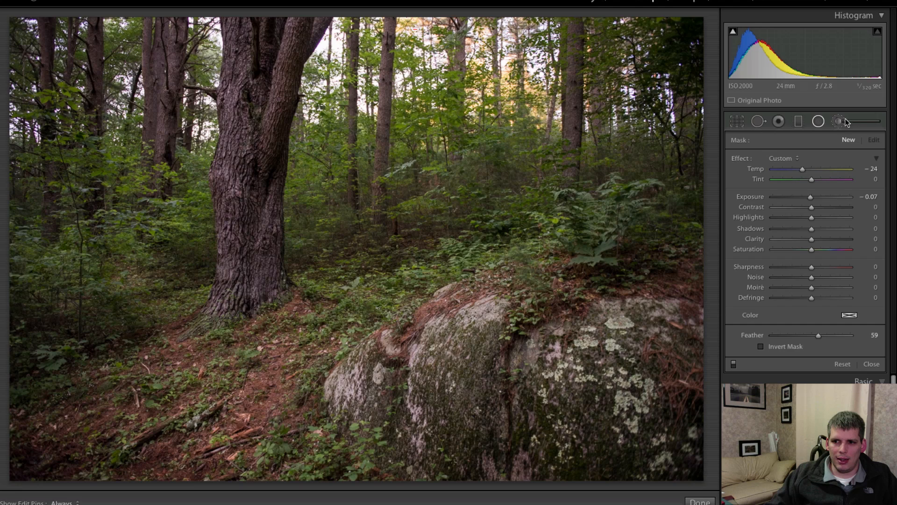
{"action": "left_click_drag", "start_coordinate": [217, 109], "coordinate": [516, 313]}
{"action": "left_click_drag", "start_coordinate": [218, 109], "coordinate": [317, 220]}
{"action": "left_click_drag", "start_coordinate": [383, 186], "coordinate": [289, 116]}
{"action": "mouse_move", "coordinate": [307, 54]}
{"action": "left_mouse_down"}
{"action": "mouse_move", "coordinate": [319, 100]}
{"action": "mouse_move", "coordinate": [315, 70]}
{"action": "left_mouse_up"}
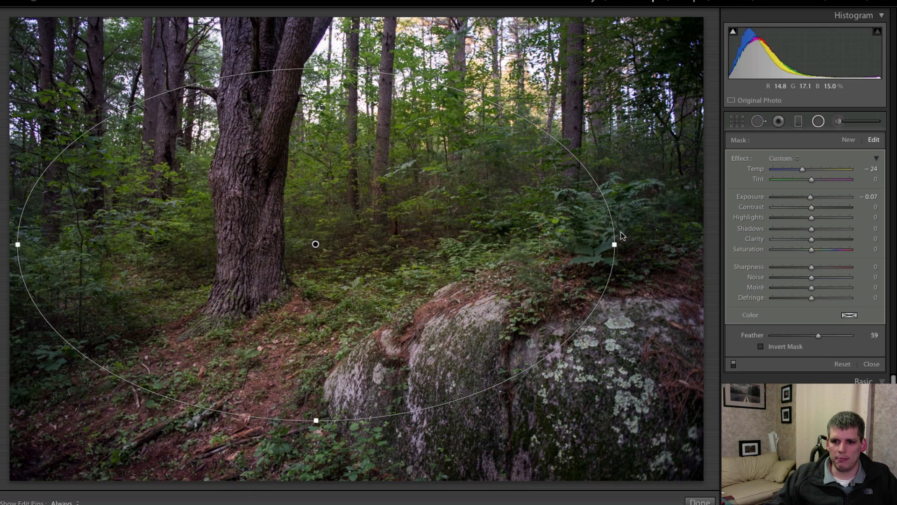
- Narrow the radial filter ellipse, shift it slightly toward the photo's centre and stretch it to nearly the full image height
{"action": "left_click_drag", "start_coordinate": [614, 244], "coordinate": [590, 244]}
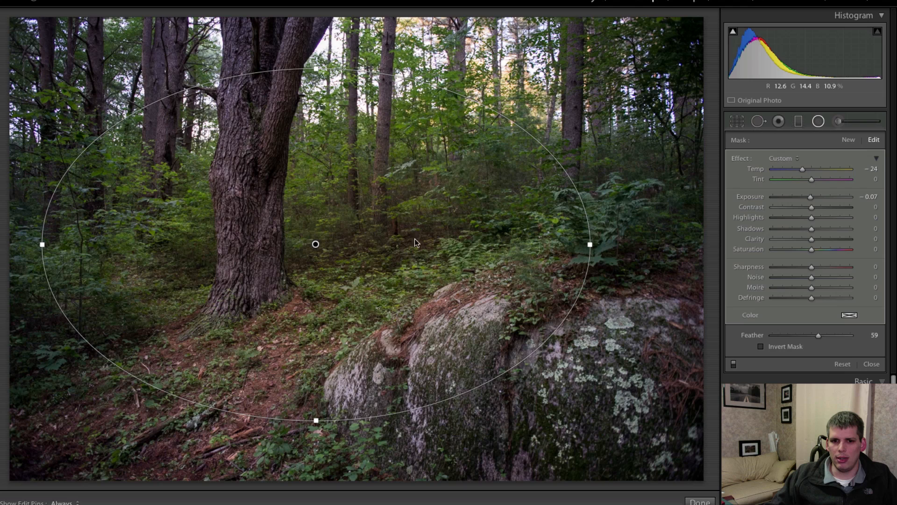
{"action": "left_click_drag", "start_coordinate": [414, 239], "coordinate": [471, 220]}
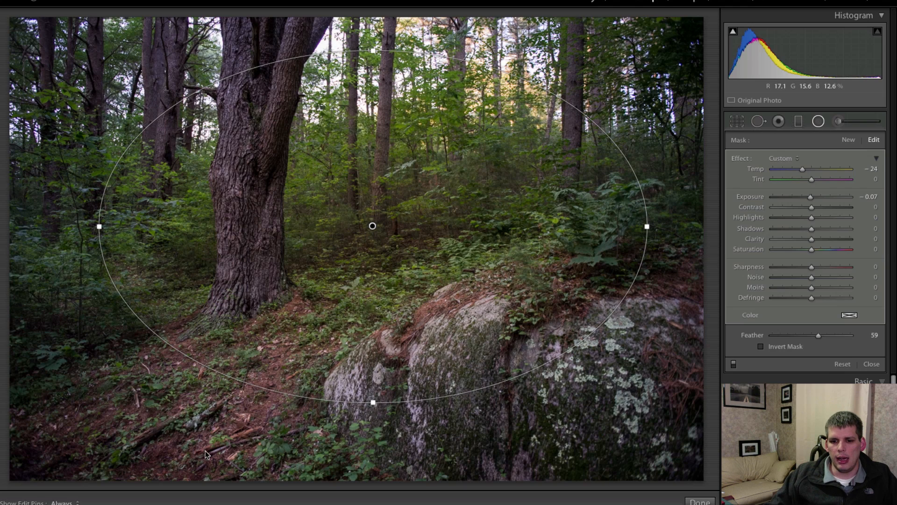
{"action": "left_click_drag", "start_coordinate": [375, 401], "coordinate": [375, 453]}
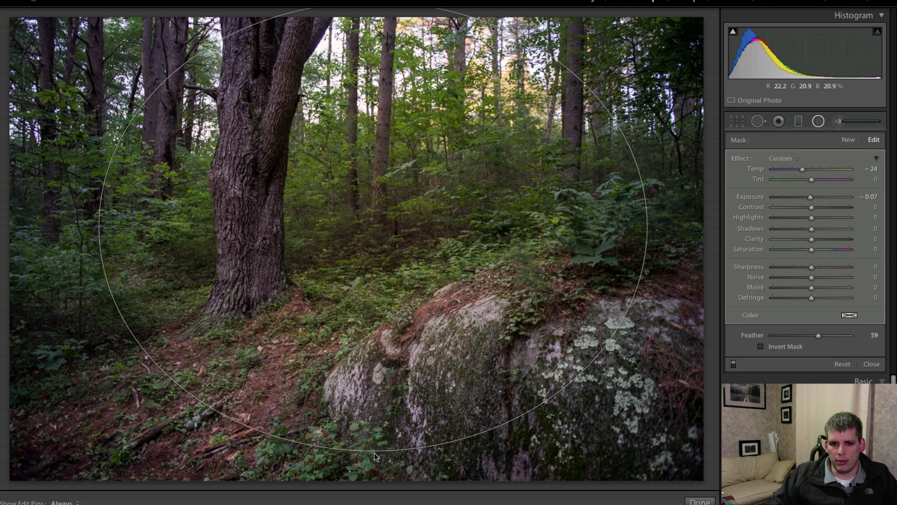
{"action": "left_click_drag", "start_coordinate": [262, 302], "coordinate": [234, 312]}
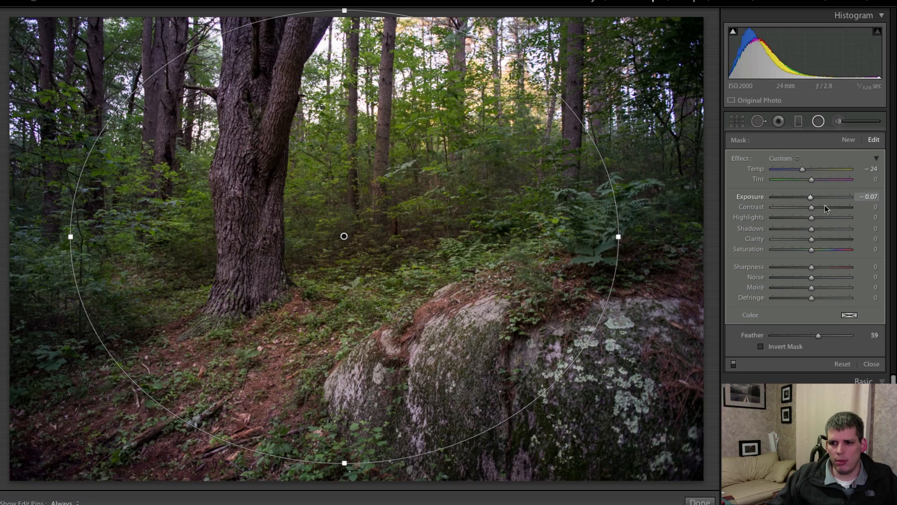
- Set the radial filter's temperature to −26, tint to −20, exposure to −0.64 and feather to 66
{"action": "left_click_drag", "start_coordinate": [781, 169], "coordinate": [803, 200]}
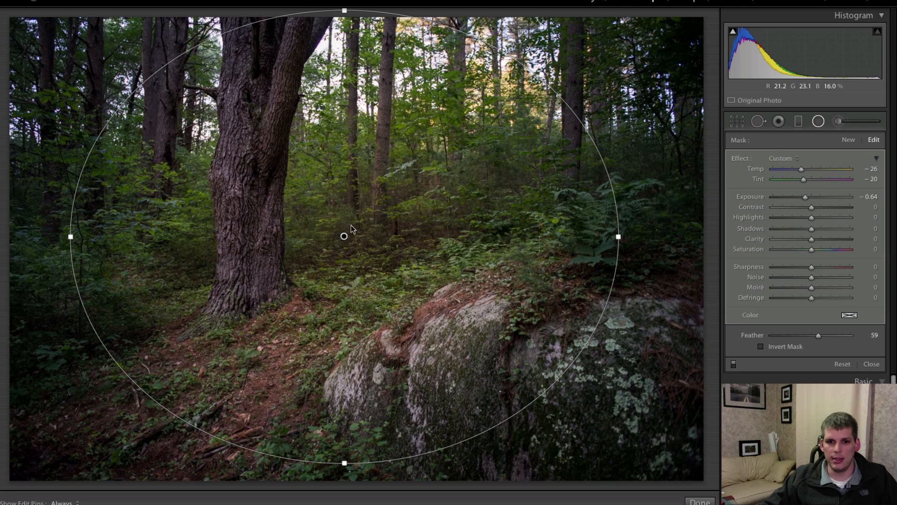
{"action": "left_click_drag", "start_coordinate": [819, 336], "coordinate": [871, 352]}
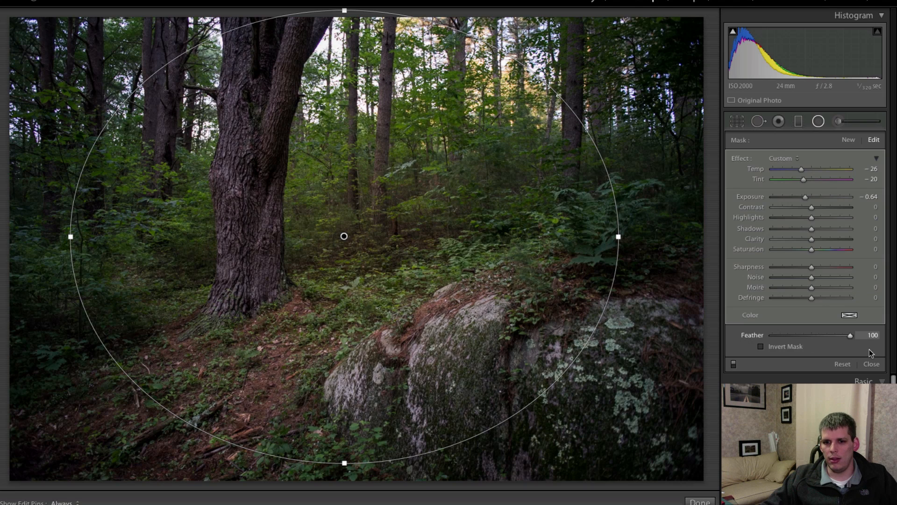
{"action": "mouse_move", "coordinate": [824, 336]}
{"action": "left_mouse_down"}
{"action": "mouse_move", "coordinate": [813, 343]}
{"action": "mouse_move", "coordinate": [828, 343]}
{"action": "left_mouse_up"}
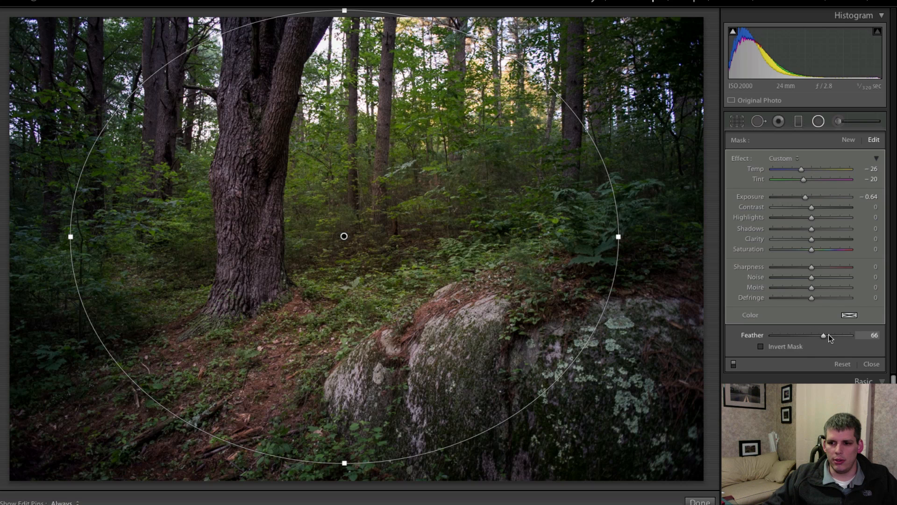
- Preview the radial filter's hard edge with feather at 0 and return the feather to 66
{"action": "left_click_drag", "start_coordinate": [829, 338], "coordinate": [751, 335]}
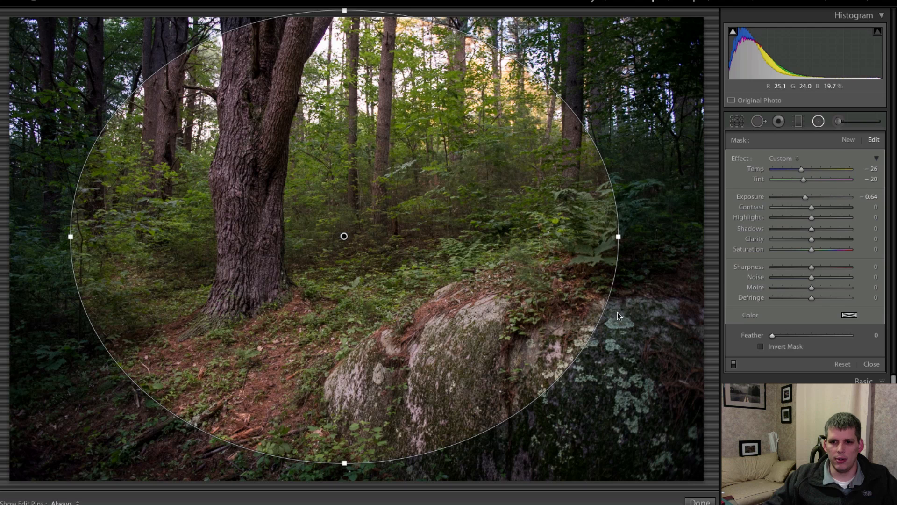
{"action": "left_click", "coordinate": [821, 127]}
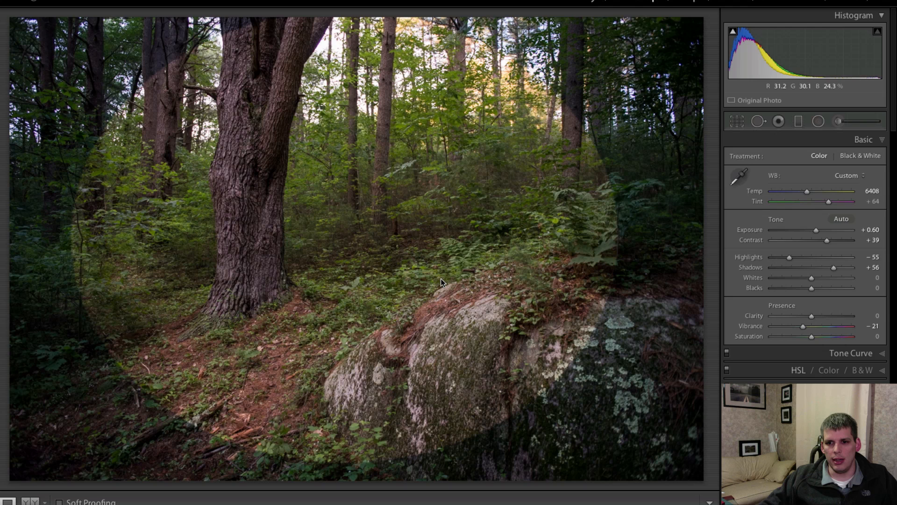
{"action": "left_click", "coordinate": [818, 121]}
{"action": "left_click", "coordinate": [344, 236]}
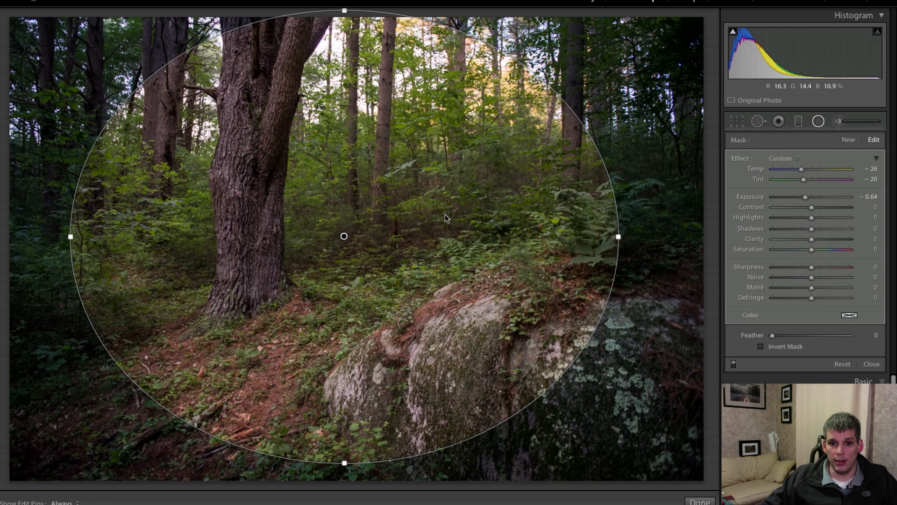
{"action": "left_click_drag", "start_coordinate": [793, 342], "coordinate": [823, 344]}
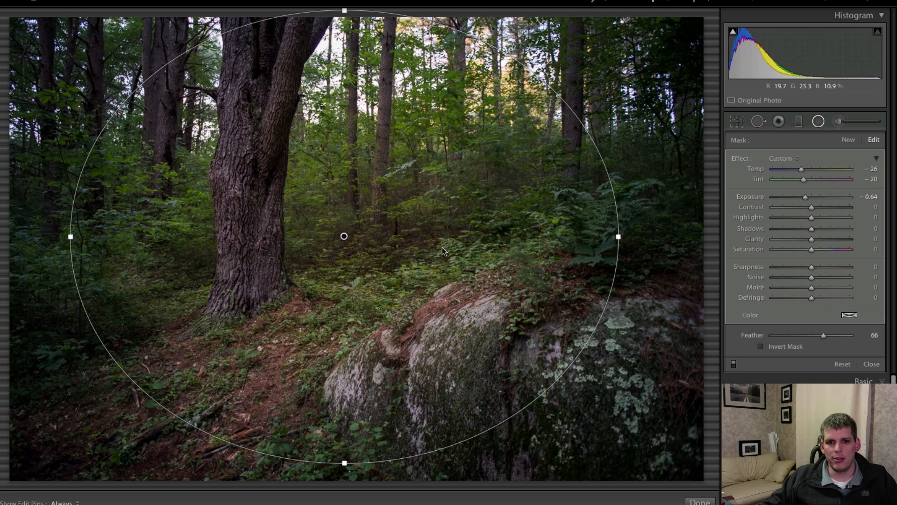
- Move the radial filter onto the large tree trunk and reshape it into a narrower ellipse taller than the photo
{"action": "left_click_drag", "start_coordinate": [333, 234], "coordinate": [266, 221]}
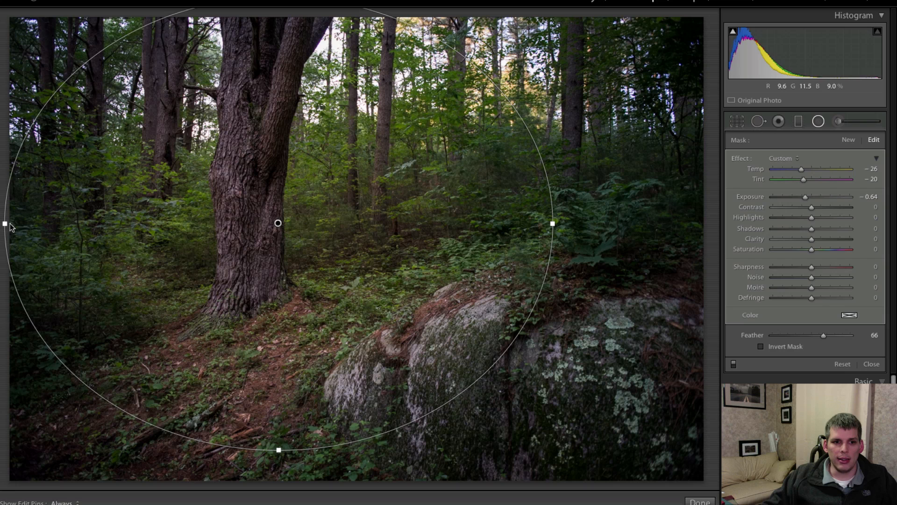
{"action": "left_click_drag", "start_coordinate": [5, 224], "coordinate": [68, 224]}
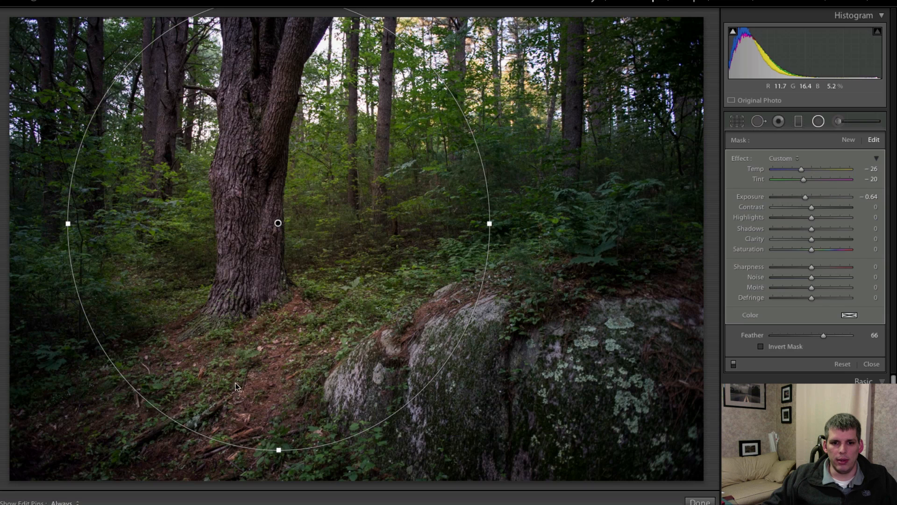
{"action": "left_click_drag", "start_coordinate": [280, 470], "coordinate": [279, 499]}
{"action": "left_click_drag", "start_coordinate": [278, 228], "coordinate": [272, 222]}
{"action": "left_click_drag", "start_coordinate": [483, 226], "coordinate": [463, 223]}
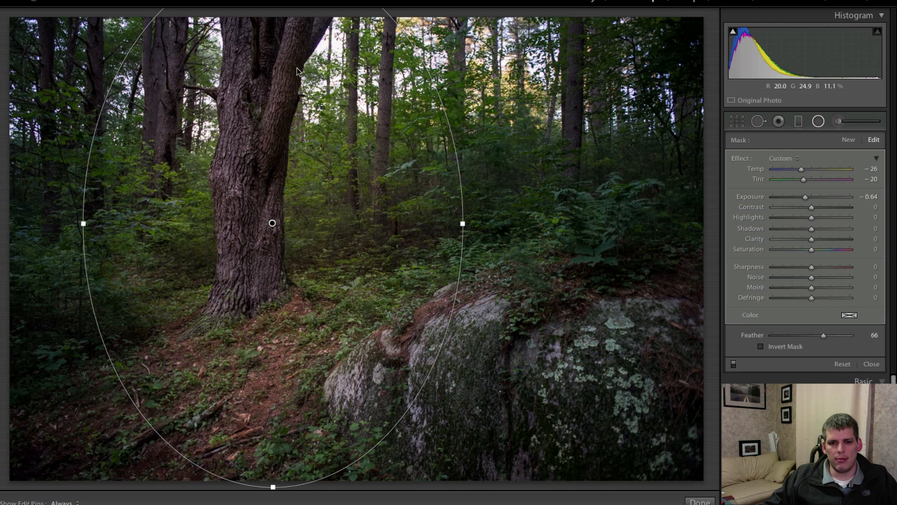
{"action": "left_click_drag", "start_coordinate": [273, 486], "coordinate": [271, 487]}
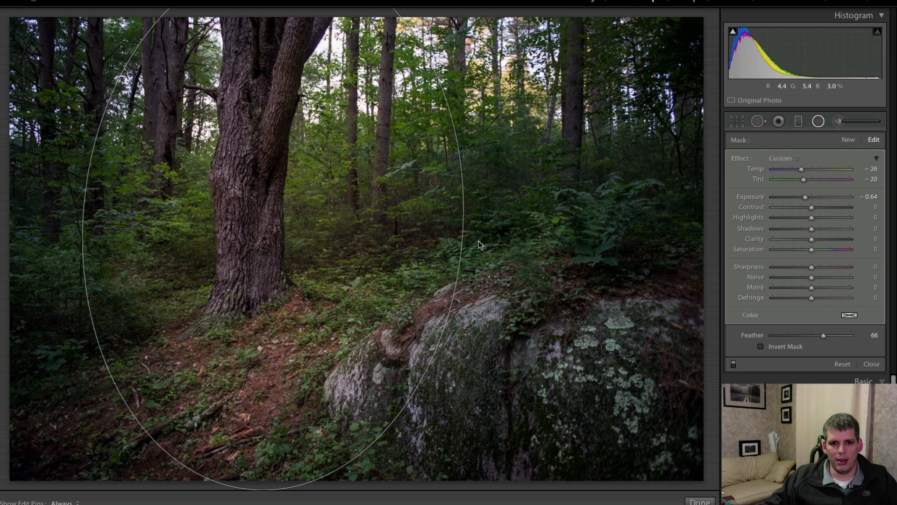
{"action": "left_click_drag", "start_coordinate": [272, 223], "coordinate": [260, 246]}
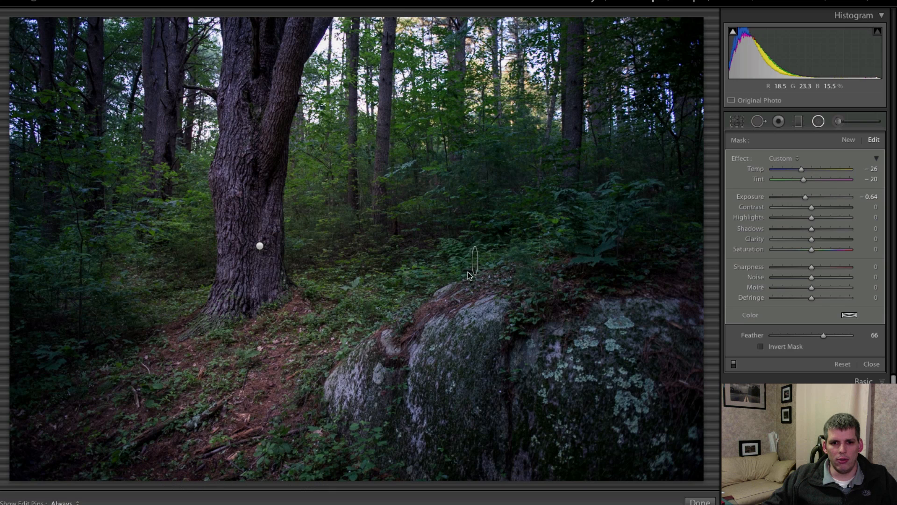
{"action": "left_click_drag", "start_coordinate": [470, 275], "coordinate": [470, 276]}
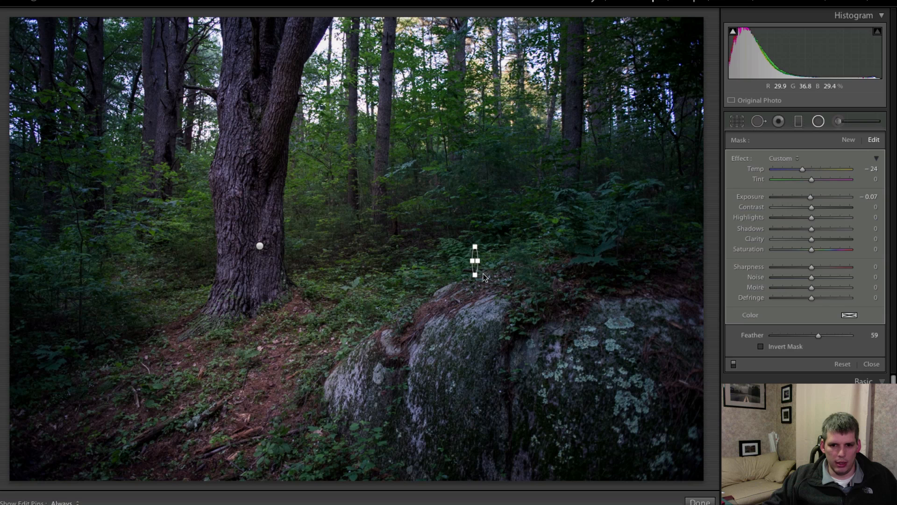
{"action": "key", "text": "Return"}
{"action": "left_click", "coordinate": [473, 259]}
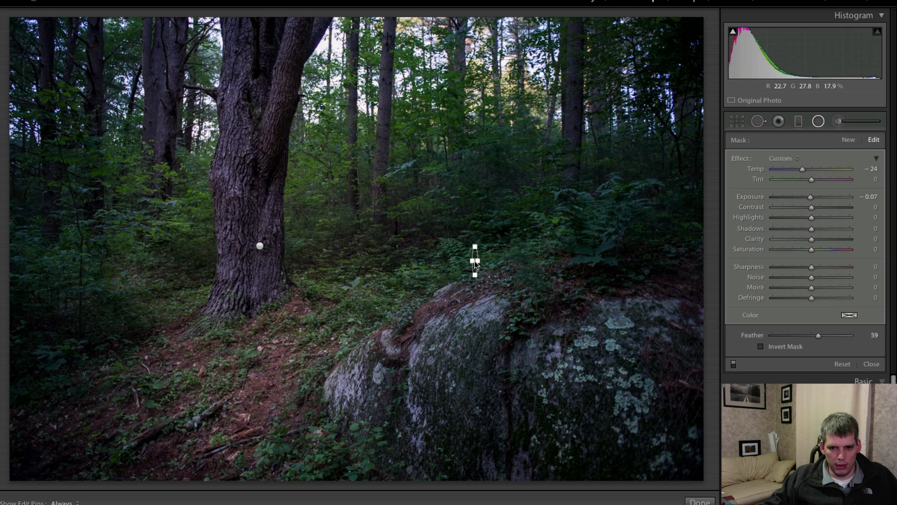
{"action": "key", "text": "Delete"}
- Rotate the large tree's radial filter slightly clockwise and nudge it up the trunk
{"action": "left_click", "coordinate": [261, 244]}
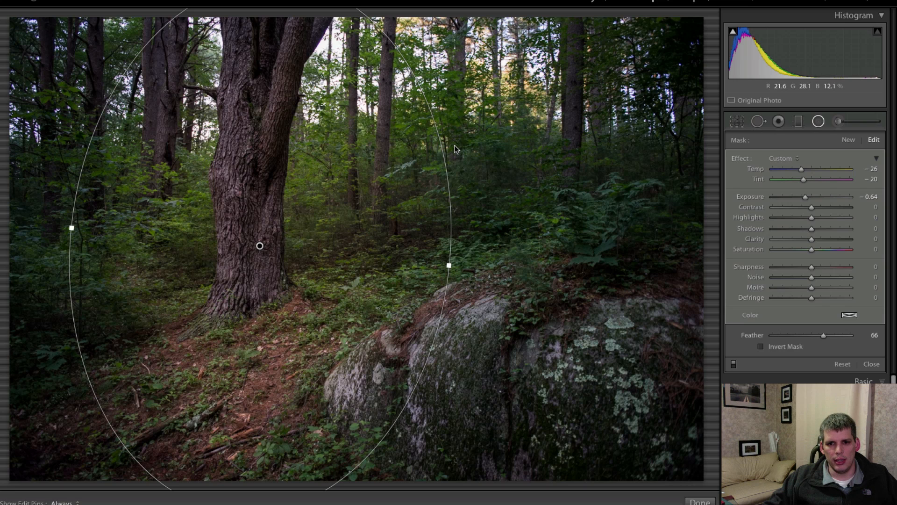
{"action": "left_click_drag", "start_coordinate": [455, 148], "coordinate": [471, 166]}
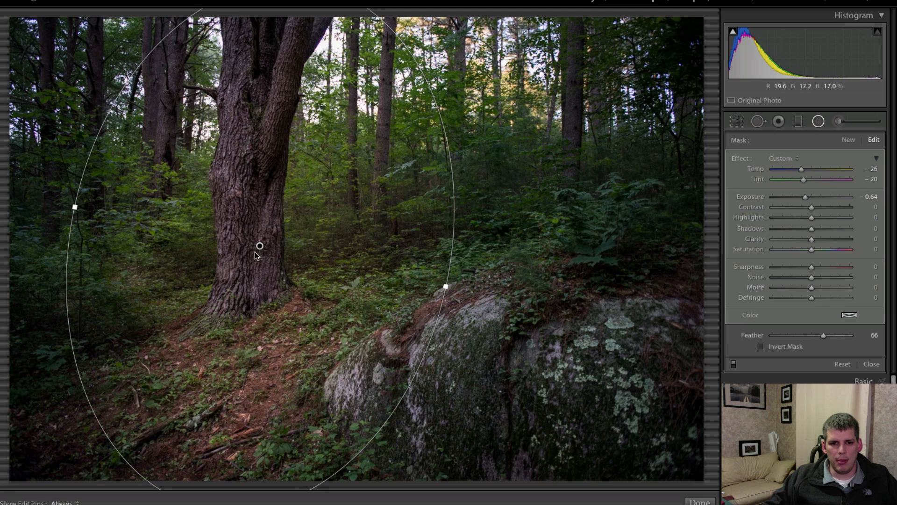
{"action": "mouse_move", "coordinate": [262, 247]}
{"action": "left_mouse_down"}
{"action": "mouse_move", "coordinate": [267, 220]}
{"action": "mouse_move", "coordinate": [262, 238]}
{"action": "left_mouse_up"}
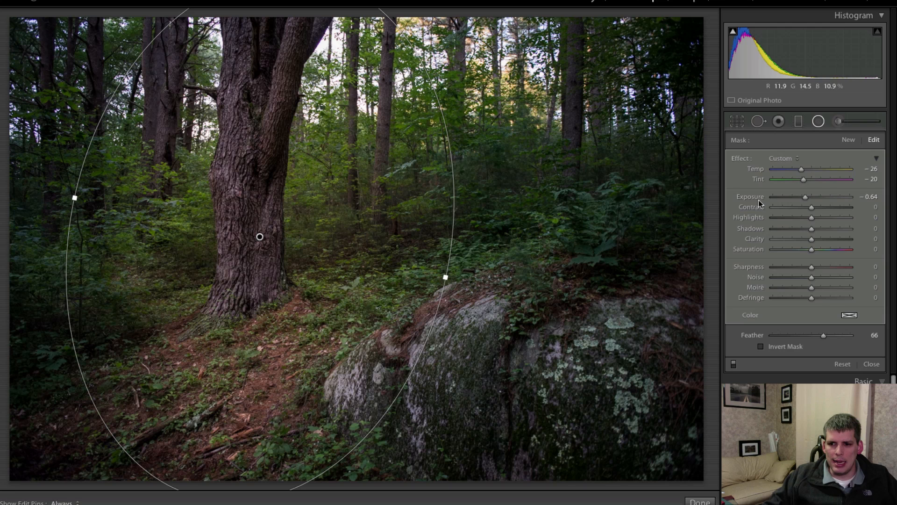
- Invert the tree filter's mask and set its exposure to 0.69, highlights to −48 and shadows to 41
{"action": "left_click", "coordinate": [764, 347]}
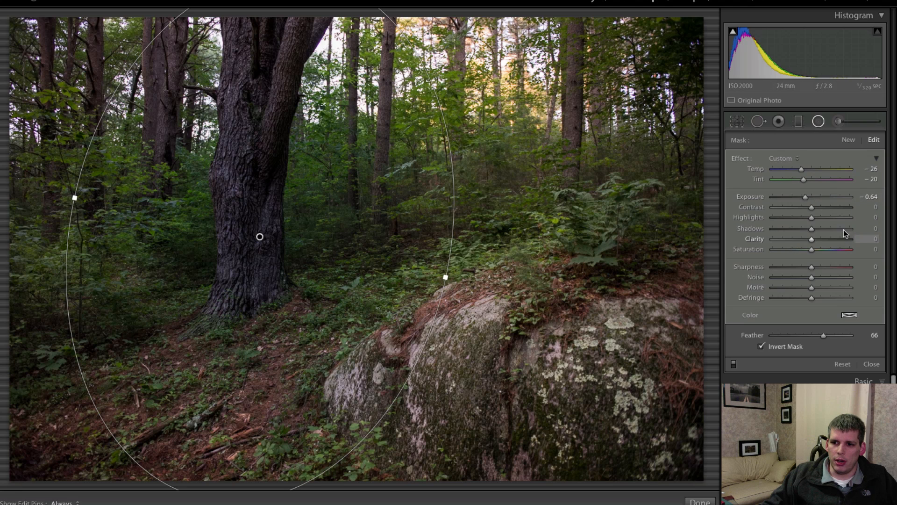
{"action": "left_click", "coordinate": [821, 196]}
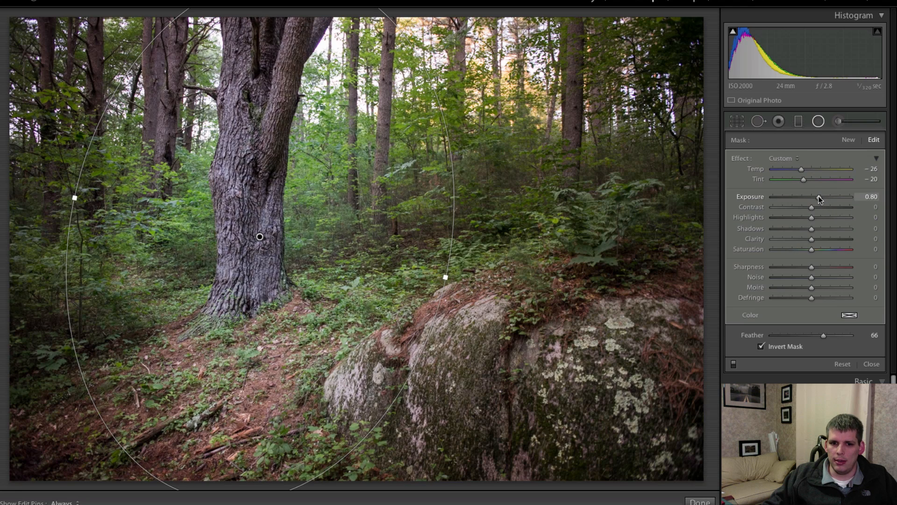
{"action": "left_click_drag", "start_coordinate": [818, 195], "coordinate": [819, 195]}
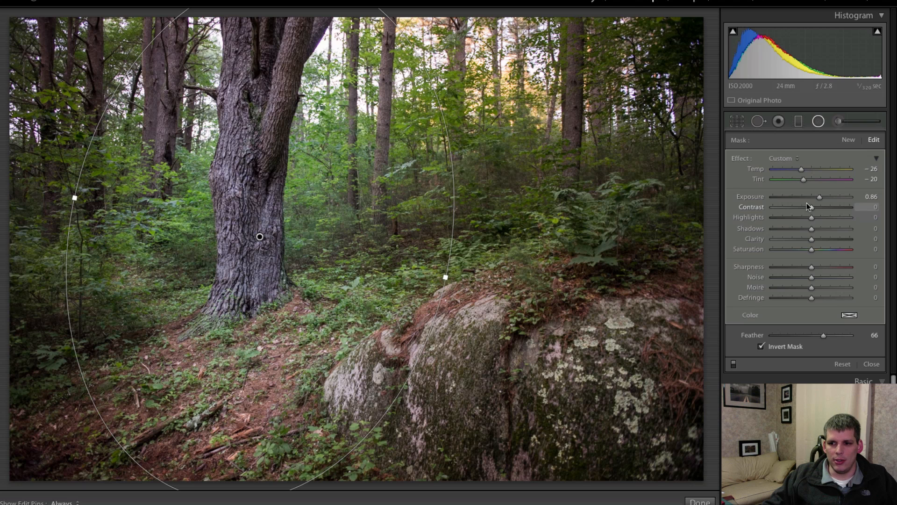
{"action": "left_click_drag", "start_coordinate": [811, 229], "coordinate": [818, 198]}
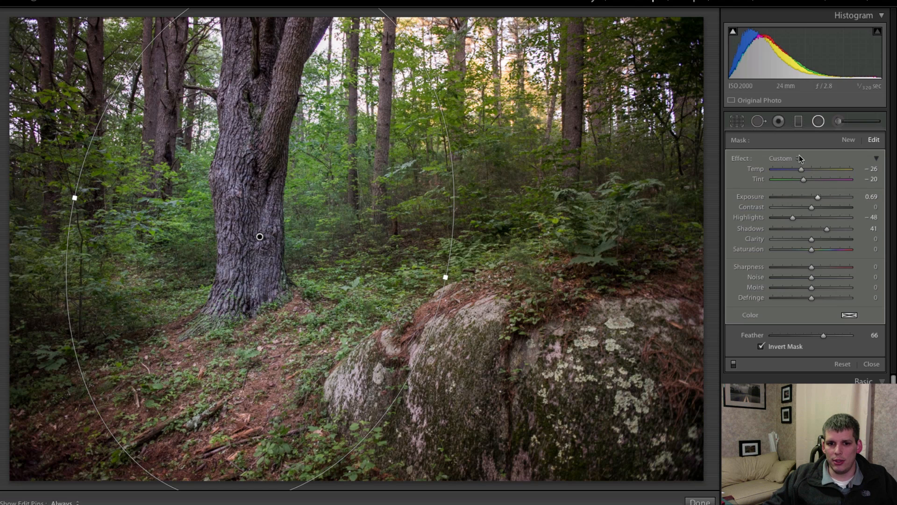
- Close the radial filter and compare the photo before and after the edits
{"action": "left_click", "coordinate": [822, 122]}
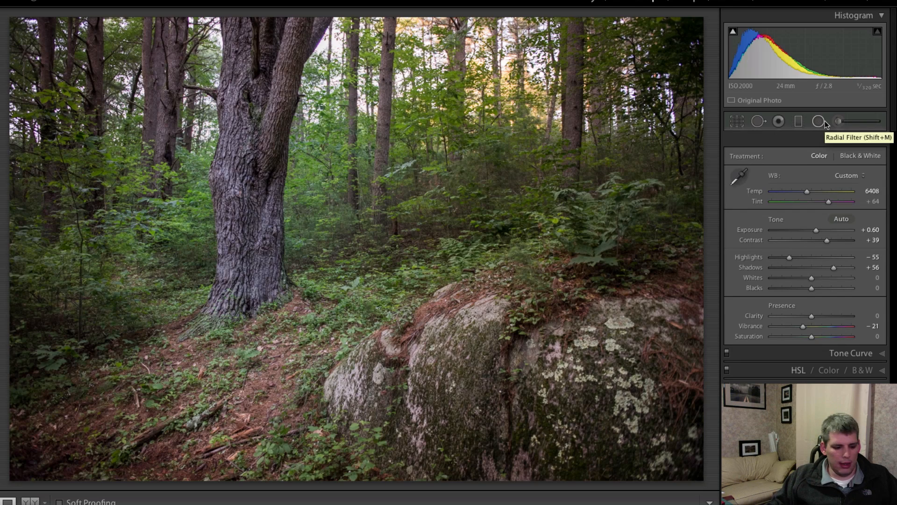
{"action": "key", "text": "backslash"}
{"action": "key", "text": "backslash"}
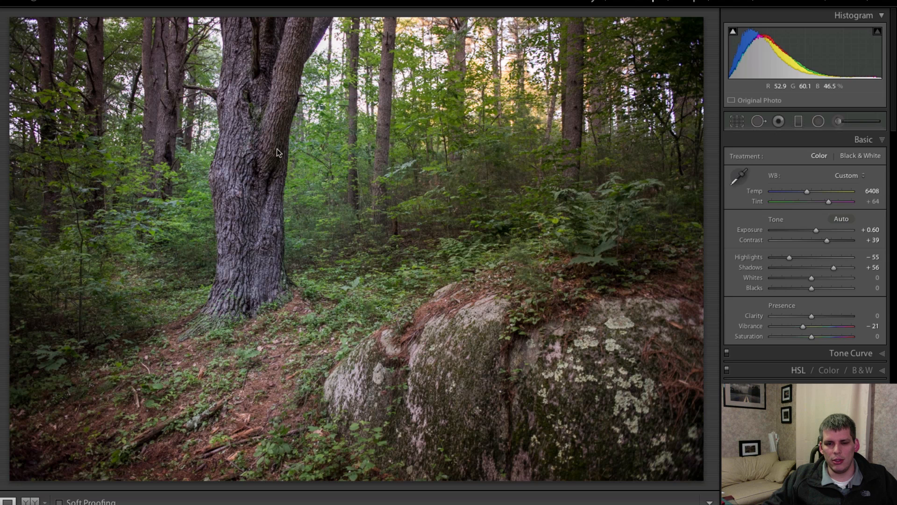
- Add a second radial filter, nearly as tall as the photo, centred on the lower trunk of the large tree
{"action": "left_click", "coordinate": [818, 121]}
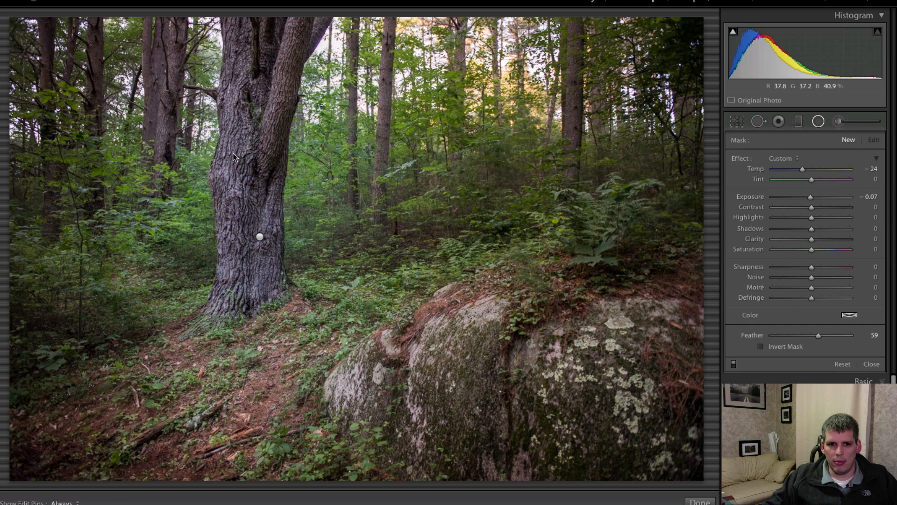
{"action": "left_click_drag", "start_coordinate": [401, 333], "coordinate": [480, 385]}
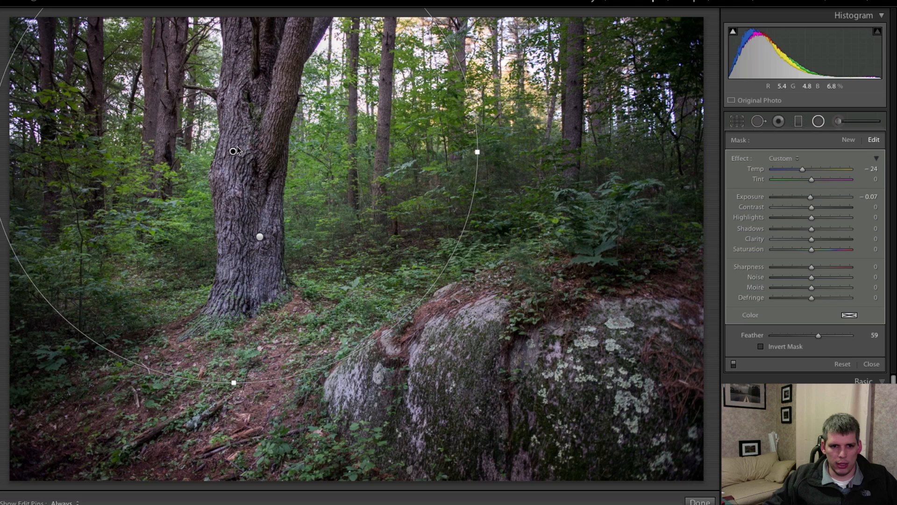
{"action": "left_click_drag", "start_coordinate": [295, 189], "coordinate": [287, 234]}
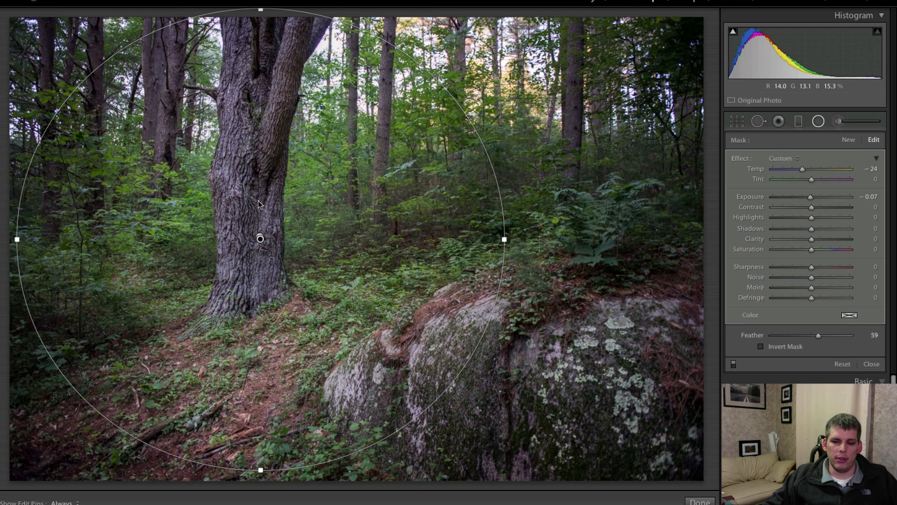
{"action": "mouse_move", "coordinate": [334, 219]}
{"action": "left_mouse_down"}
{"action": "mouse_move", "coordinate": [337, 234]}
{"action": "mouse_move", "coordinate": [341, 225]}
{"action": "left_mouse_up"}
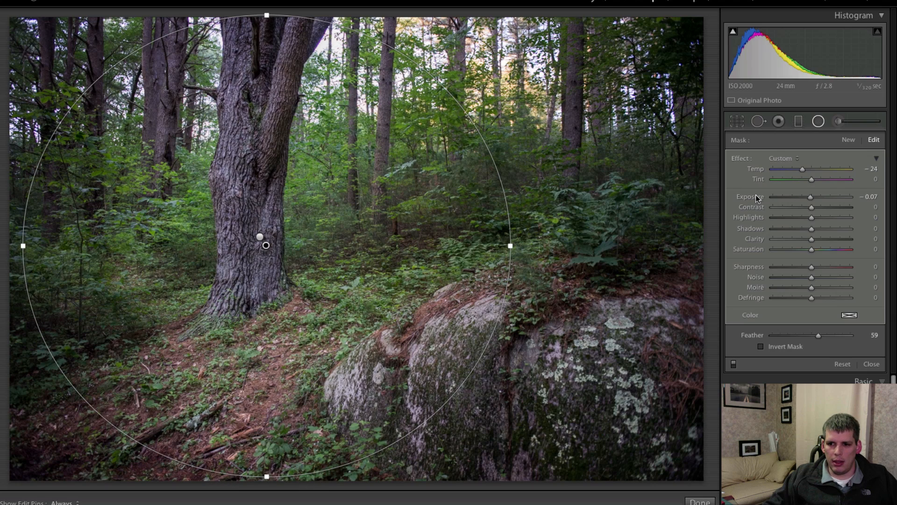
- Set the second radial filter's temperature to 51, exposure to 0.63 and feather to 100, and invert its mask
{"action": "double_click", "coordinate": [756, 197]}
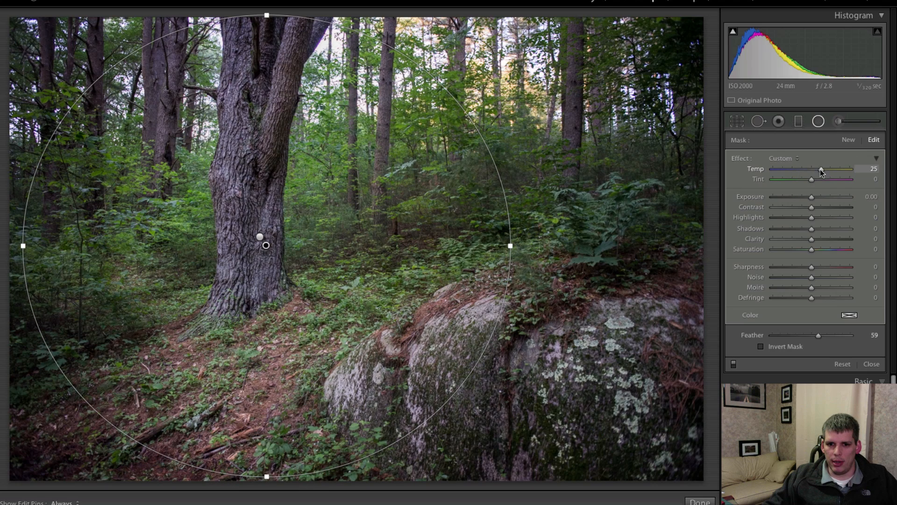
{"action": "mouse_move", "coordinate": [820, 169]}
{"action": "left_mouse_down"}
{"action": "mouse_move", "coordinate": [834, 169]}
{"action": "mouse_move", "coordinate": [826, 172]}
{"action": "left_mouse_up"}
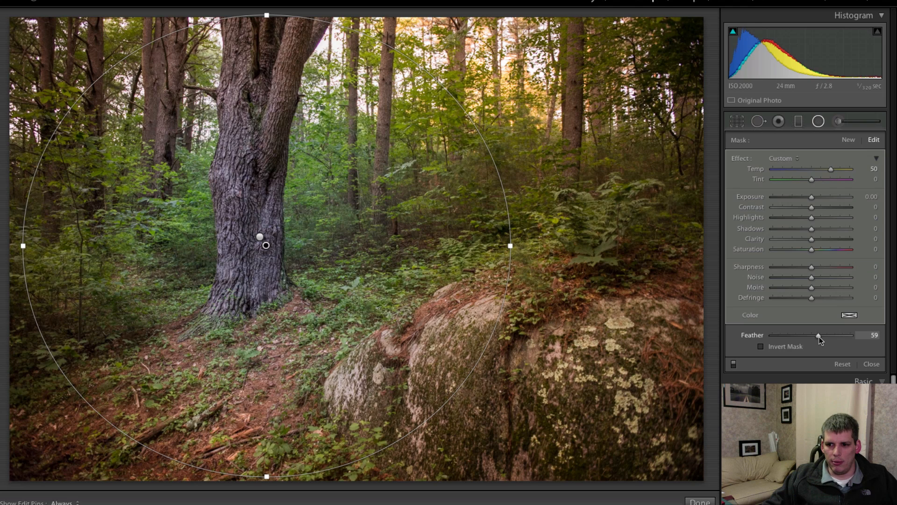
{"action": "left_click_drag", "start_coordinate": [820, 336], "coordinate": [867, 347]}
{"action": "left_click_drag", "start_coordinate": [733, 197], "coordinate": [787, 195]}
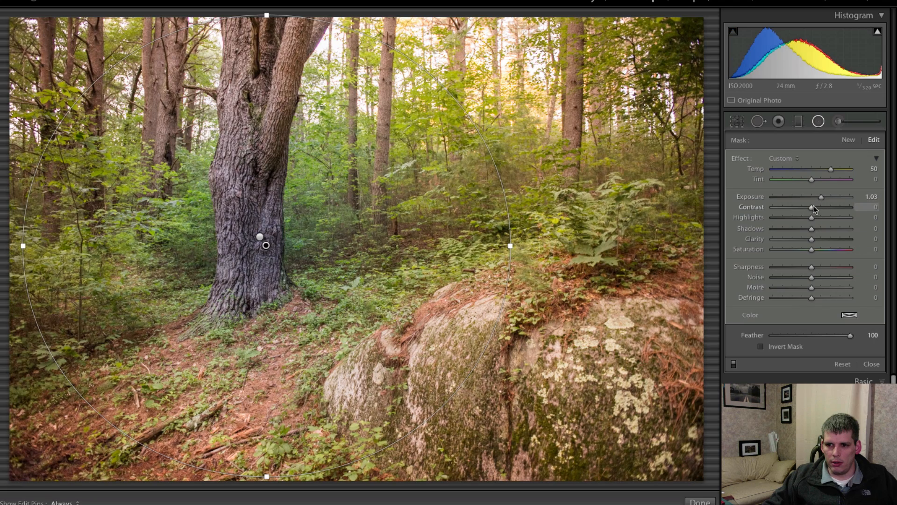
{"action": "left_click_drag", "start_coordinate": [821, 197], "coordinate": [819, 198]}
{"action": "left_click", "coordinate": [772, 347]}
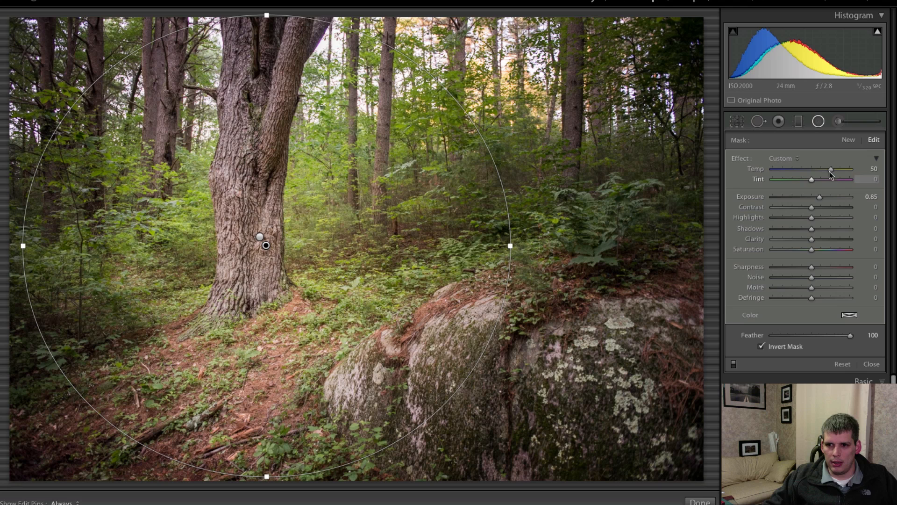
{"action": "left_click_drag", "start_coordinate": [830, 168], "coordinate": [817, 197]}
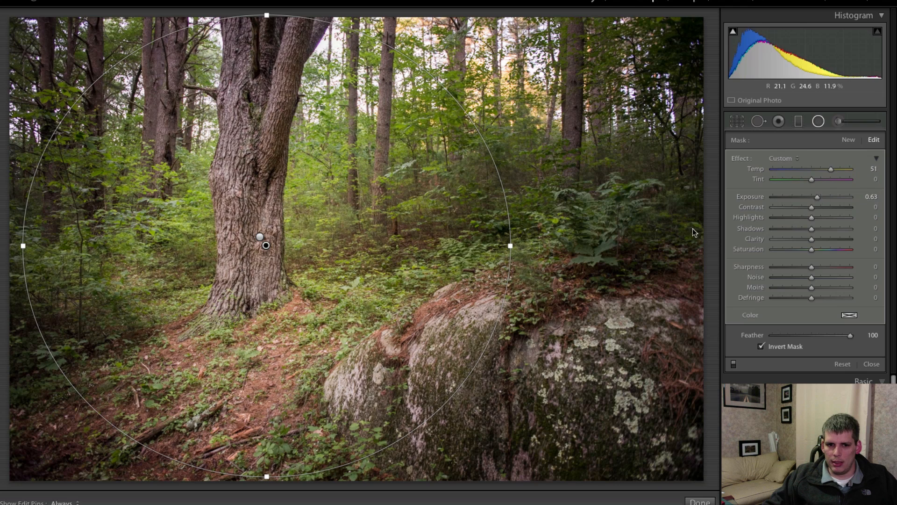
- Compare the two overlapping radial filters on the trunk by selecting each in turn
{"action": "left_click", "coordinate": [261, 237]}
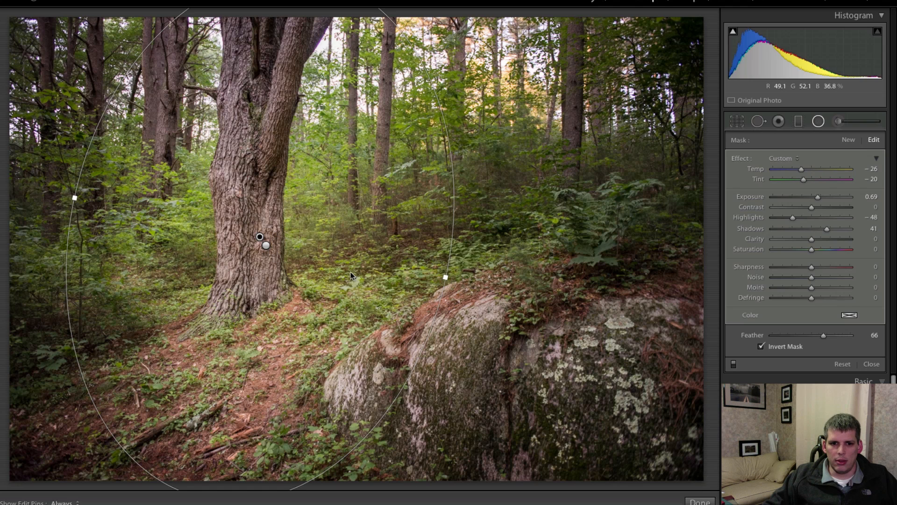
{"action": "left_click", "coordinate": [267, 245]}
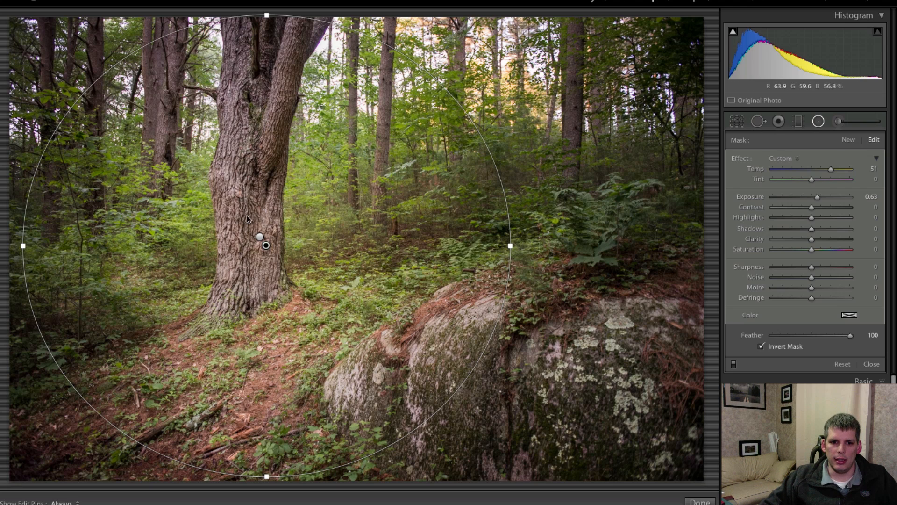
{"action": "left_click", "coordinate": [260, 237]}
{"action": "left_click_drag", "start_coordinate": [479, 287], "coordinate": [480, 299]}
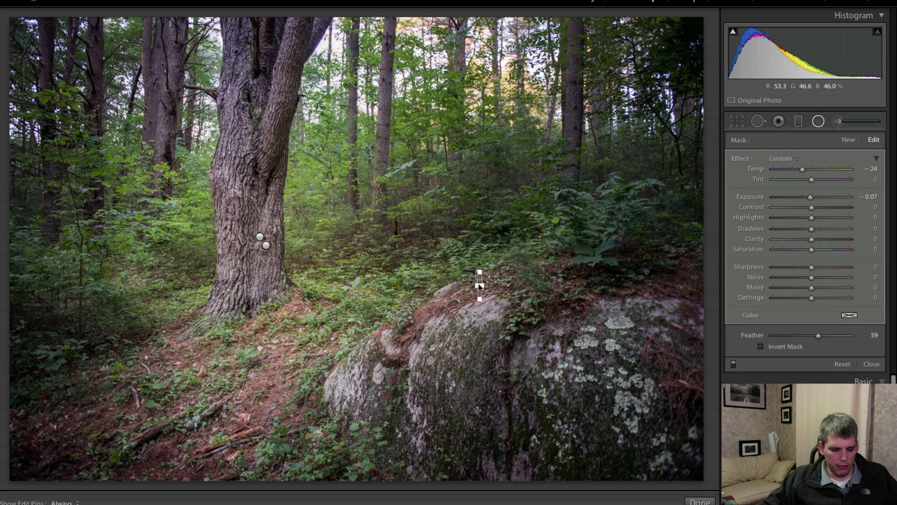
{"action": "key", "text": "Delete"}
{"action": "left_click", "coordinate": [260, 237]}
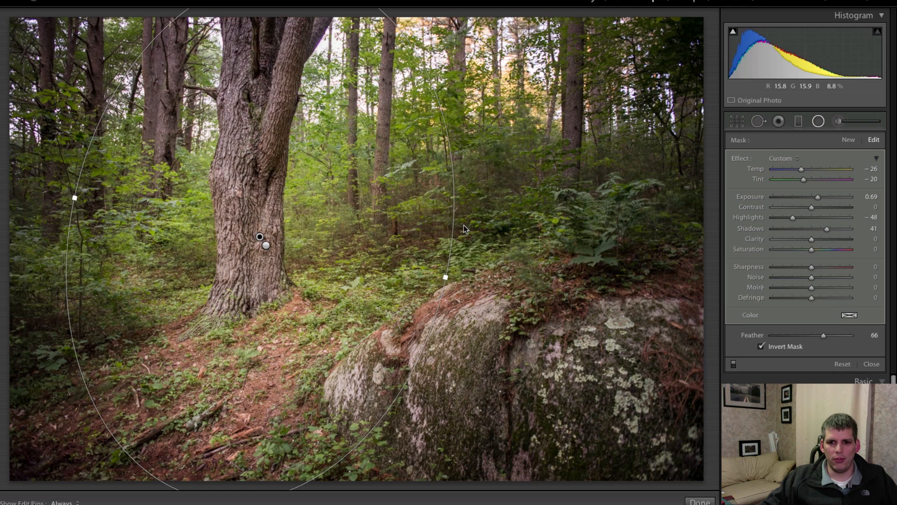
{"action": "key", "text": "Delete"}
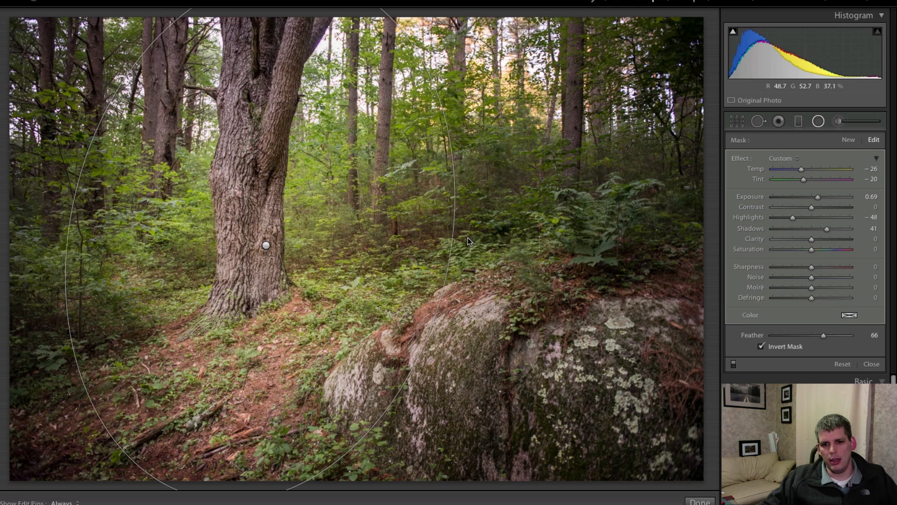
{"action": "key", "text": "ctrl+z"}
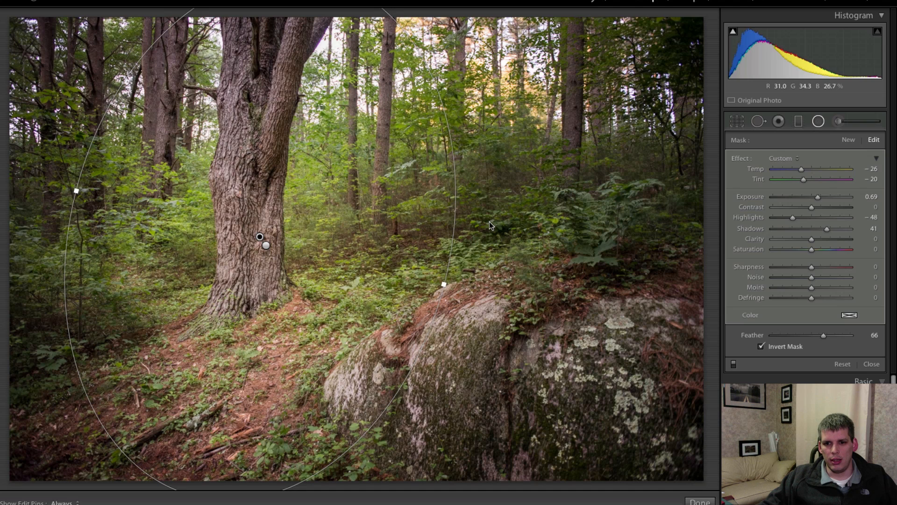
{"action": "left_click_drag", "start_coordinate": [487, 178], "coordinate": [579, 274]}
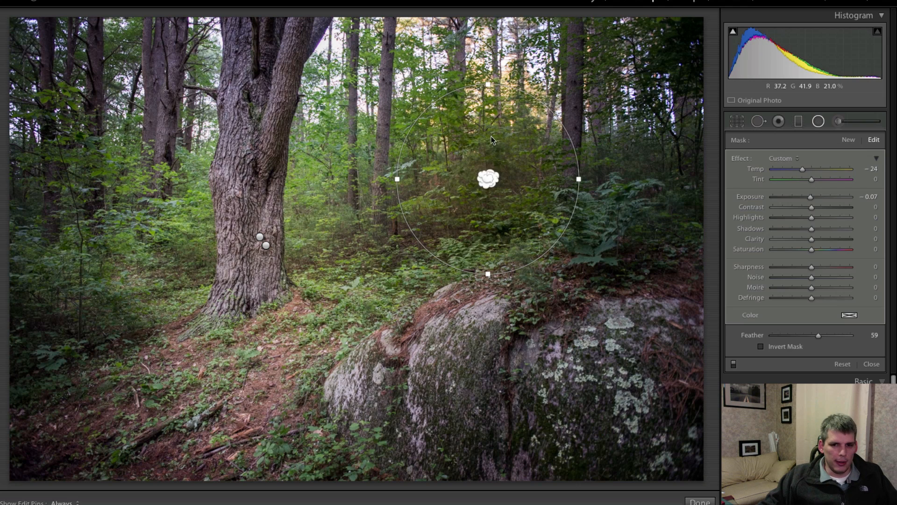
{"action": "key", "text": "Delete"}
- Rotate the first, tilted radial filter further clockwise and make its ellipse narrower around the large tree
{"action": "left_click", "coordinate": [261, 238]}
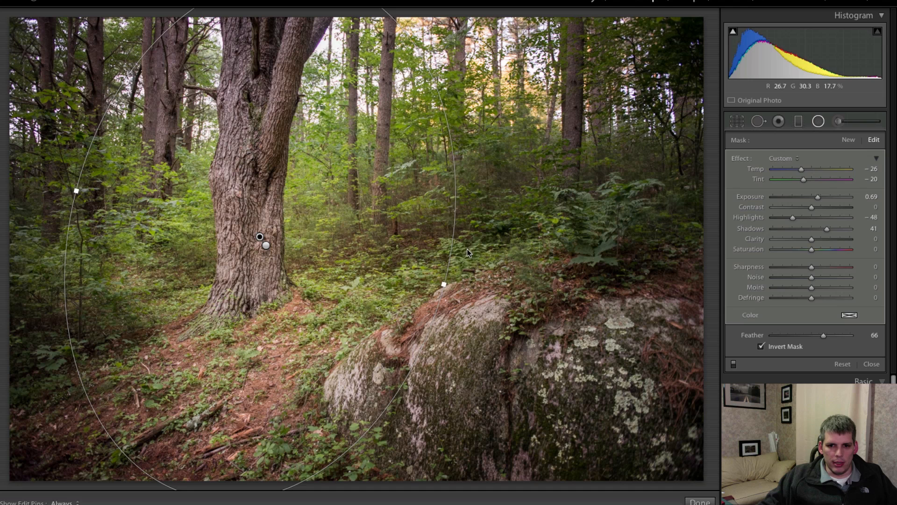
{"action": "left_click_drag", "start_coordinate": [475, 264], "coordinate": [483, 288]}
{"action": "left_click_drag", "start_coordinate": [147, 478], "coordinate": [143, 487]}
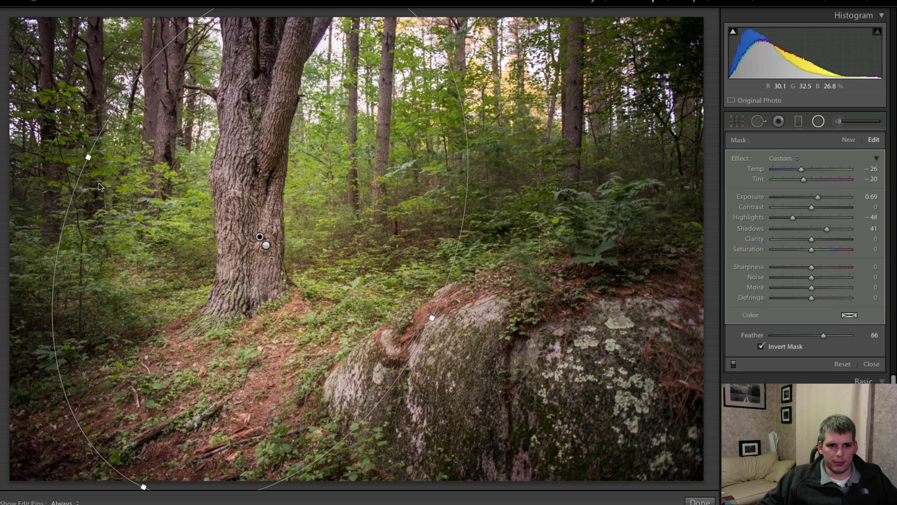
{"action": "left_click_drag", "start_coordinate": [90, 159], "coordinate": [112, 168]}
{"action": "left_click_drag", "start_coordinate": [144, 487], "coordinate": [143, 488]}
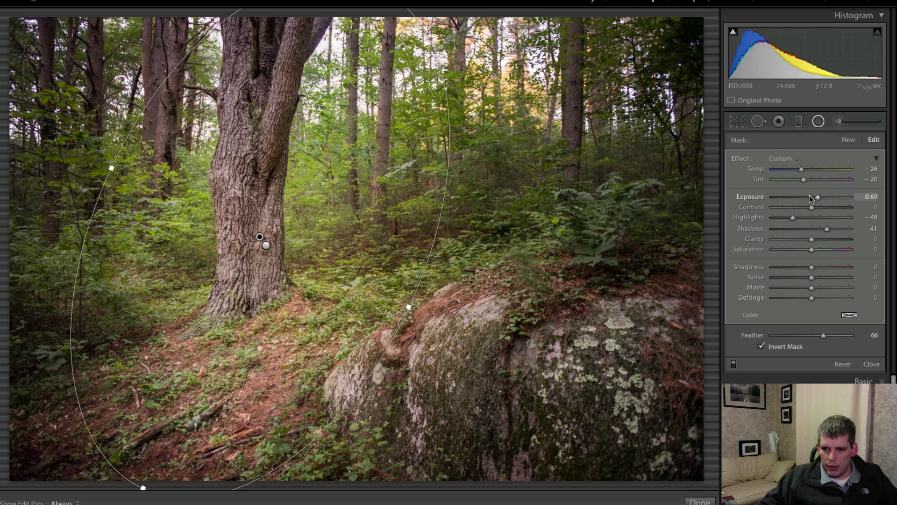
- Set the tilted radial filter's feather to 100 and its exposure to 2.57
{"action": "left_click_drag", "start_coordinate": [820, 197], "coordinate": [820, 197]}
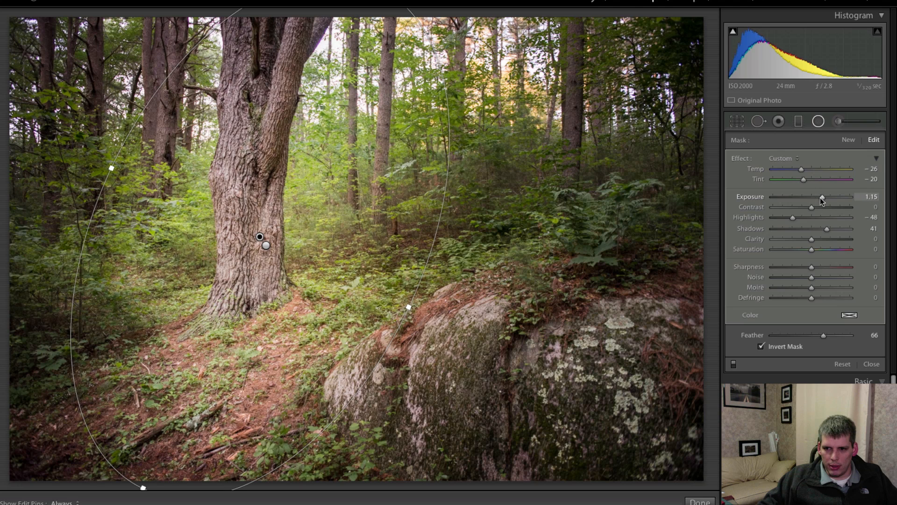
{"action": "left_click_drag", "start_coordinate": [846, 336], "coordinate": [890, 349]}
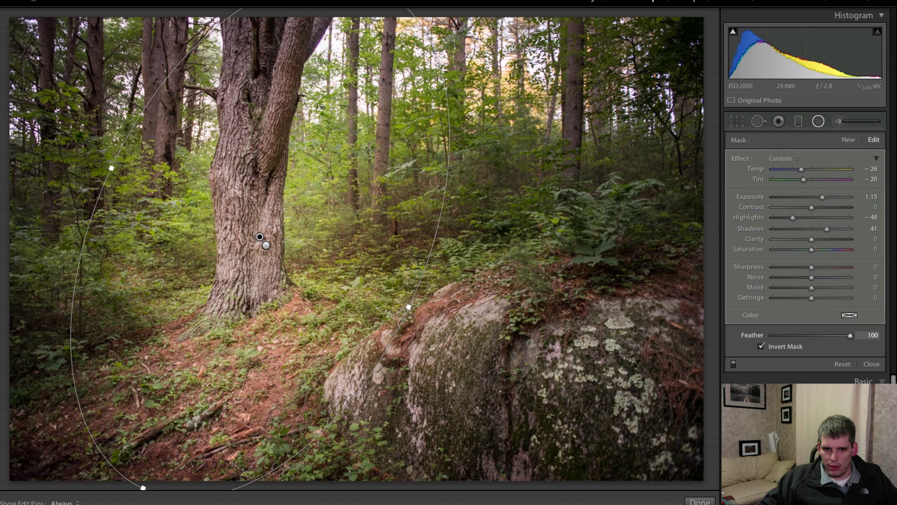
{"action": "left_click_drag", "start_coordinate": [826, 198], "coordinate": [836, 198]}
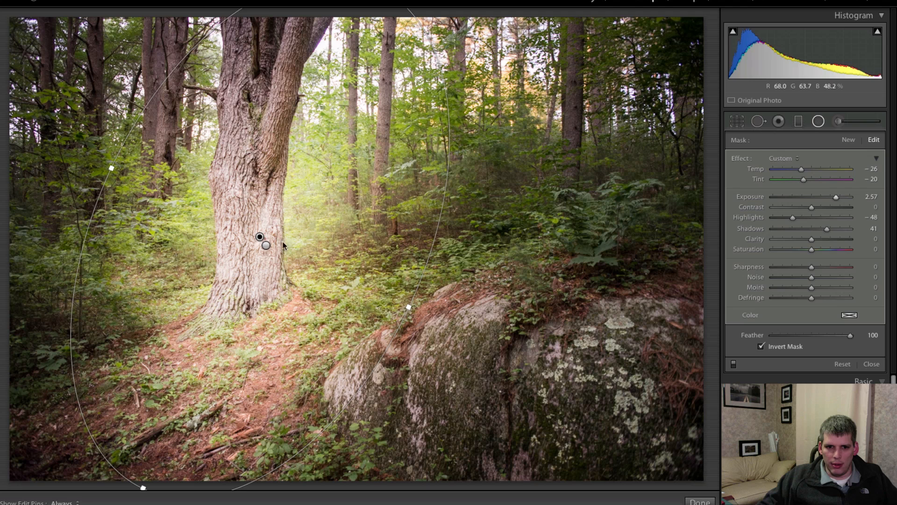
- Set the shadows of the second, upright radial filter on the trunk to −100
{"action": "left_click", "coordinate": [266, 245]}
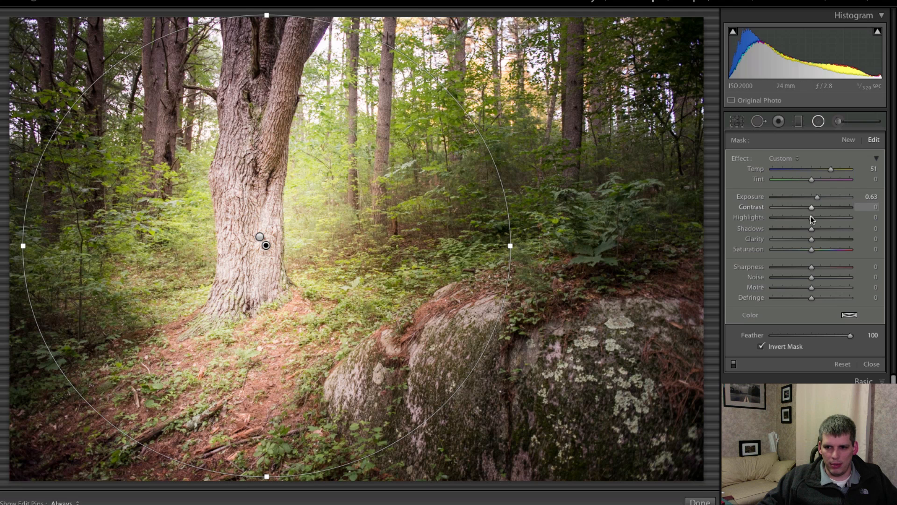
{"action": "left_click_drag", "start_coordinate": [817, 232], "coordinate": [766, 232]}
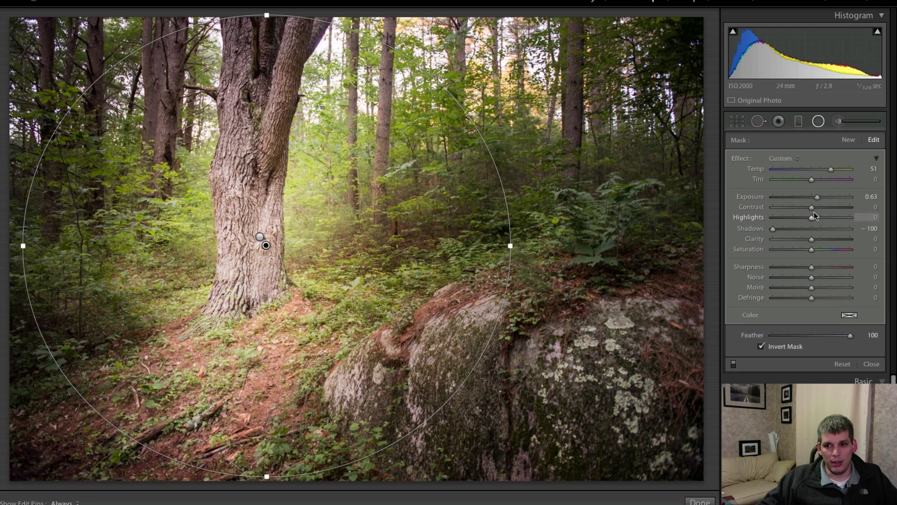
- Lower the upright radial filter's exposure to 0.14 and finish editing the radial filters
{"action": "left_click_drag", "start_coordinate": [818, 196], "coordinate": [814, 195]}
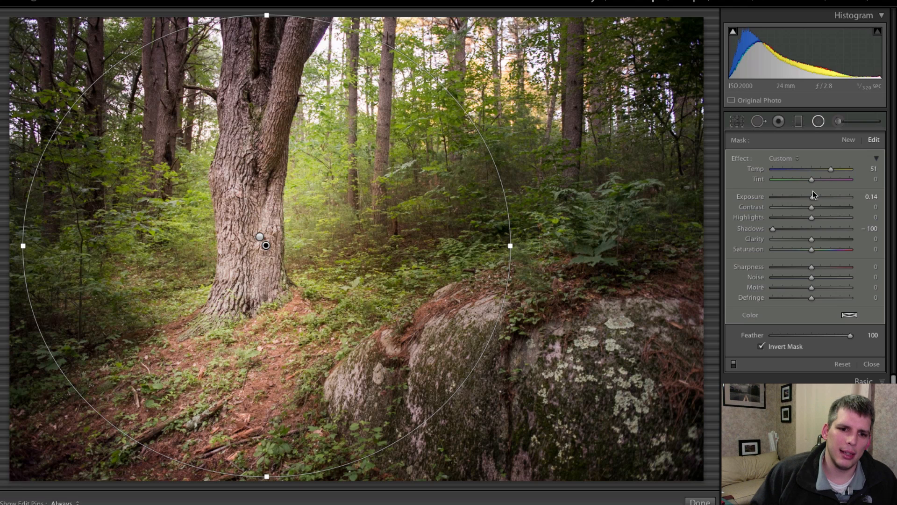
{"action": "left_click", "coordinate": [825, 121]}
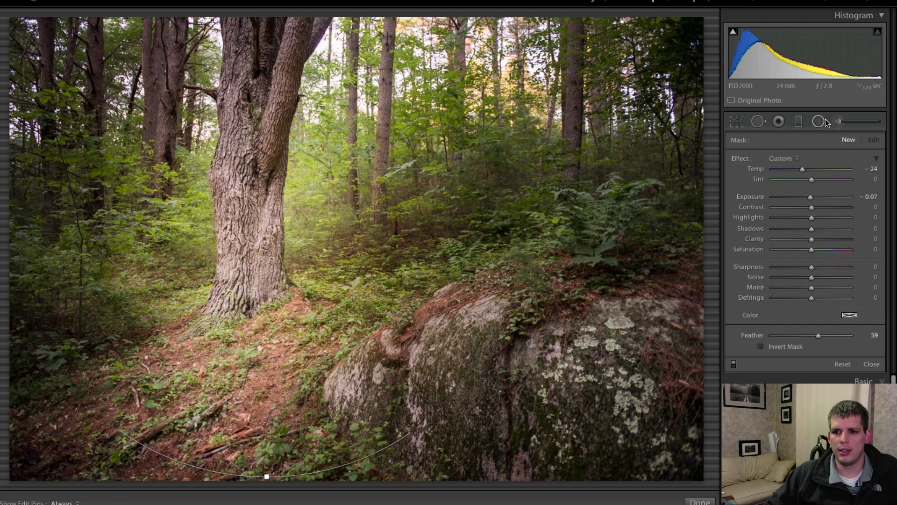
{"action": "left_click", "coordinate": [825, 122]}
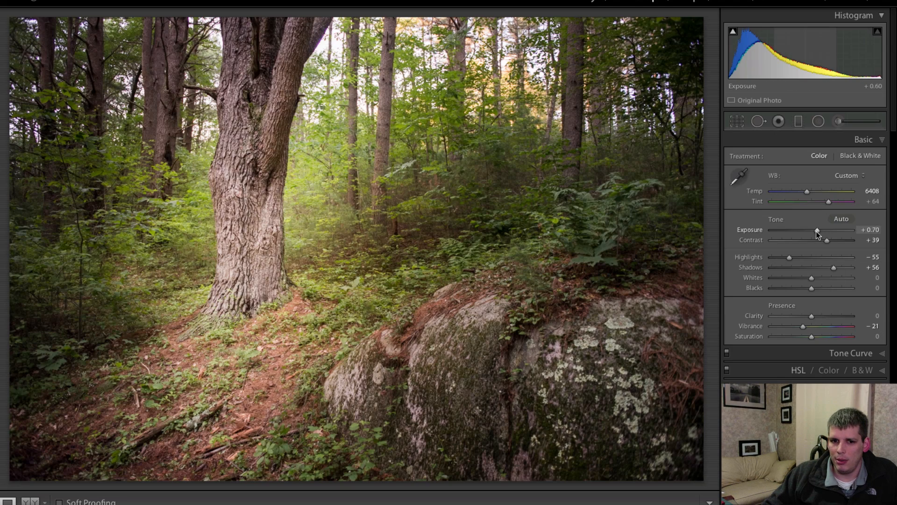
- Set the photo's overall exposure to +0.85, highlights to −56, shadows to +88 and whites to −46
{"action": "left_click_drag", "start_coordinate": [817, 234], "coordinate": [818, 231]}
{"action": "left_click_drag", "start_coordinate": [789, 258], "coordinate": [793, 285]}
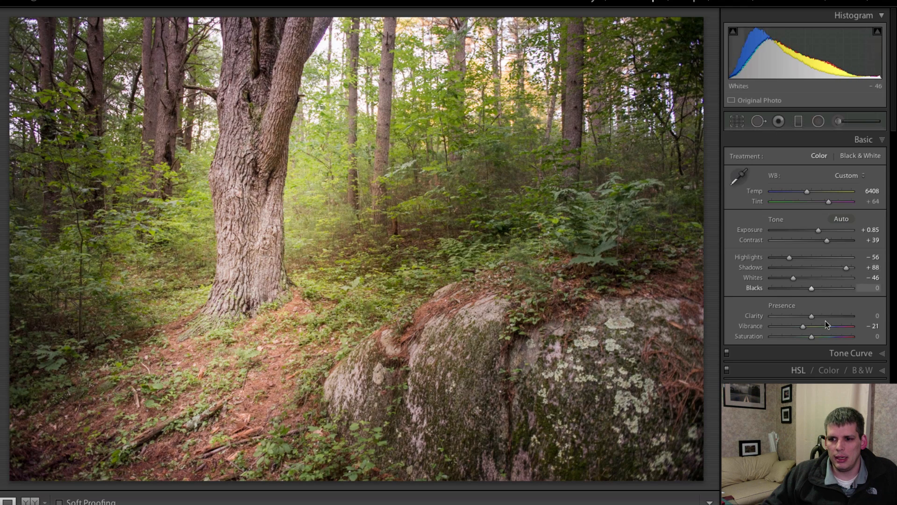
- Sharpen the photo with amount 73, radius 1.5 and masking 100
{"action": "left_click", "coordinate": [861, 404]}
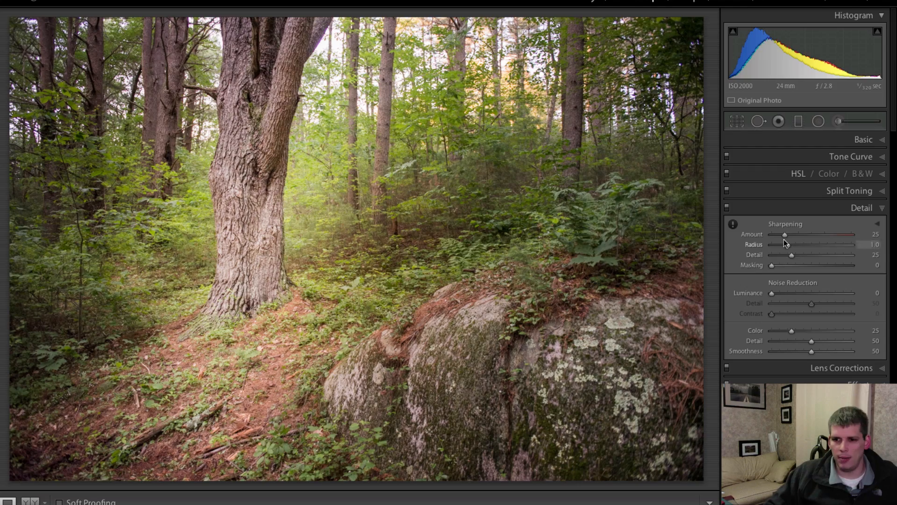
{"action": "left_click_drag", "start_coordinate": [794, 234], "coordinate": [857, 268]}
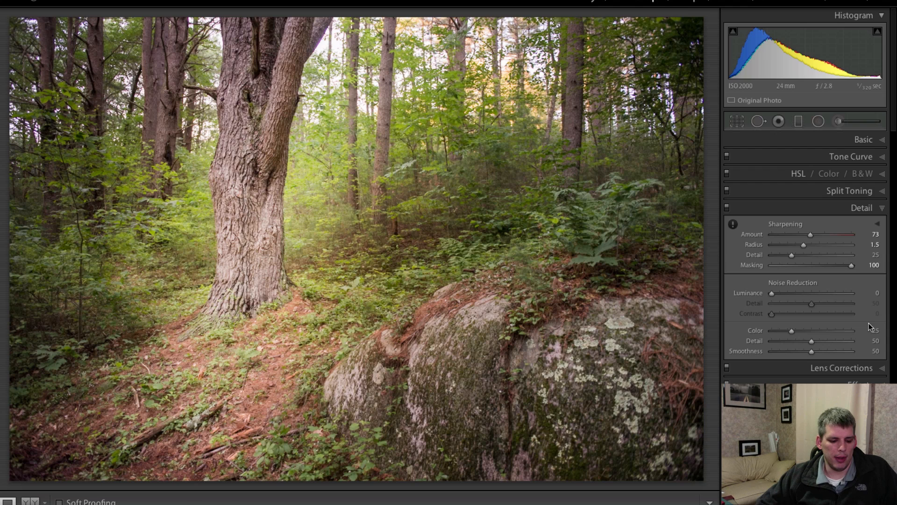
- Compare the unedited version of the forest photo with the edited one, ending on the edited version
{"action": "key", "text": "backslash"}
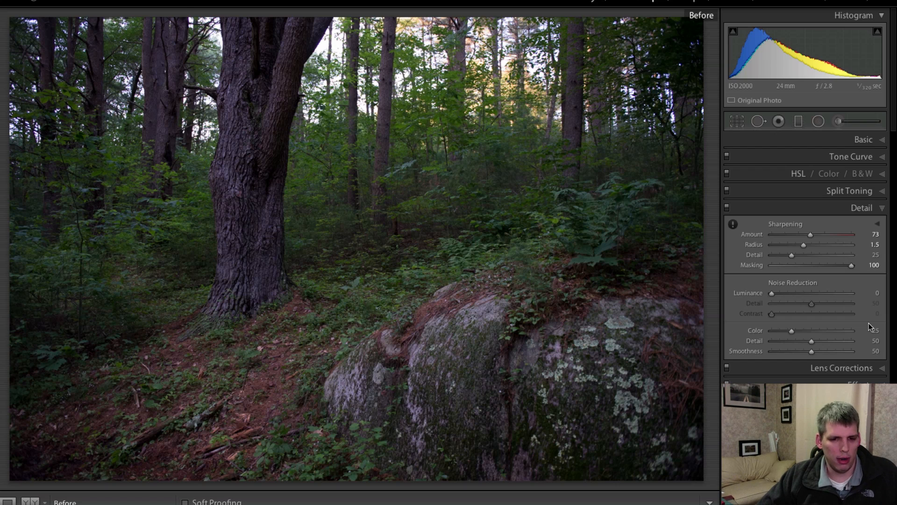
{"action": "key", "text": "backslash"}
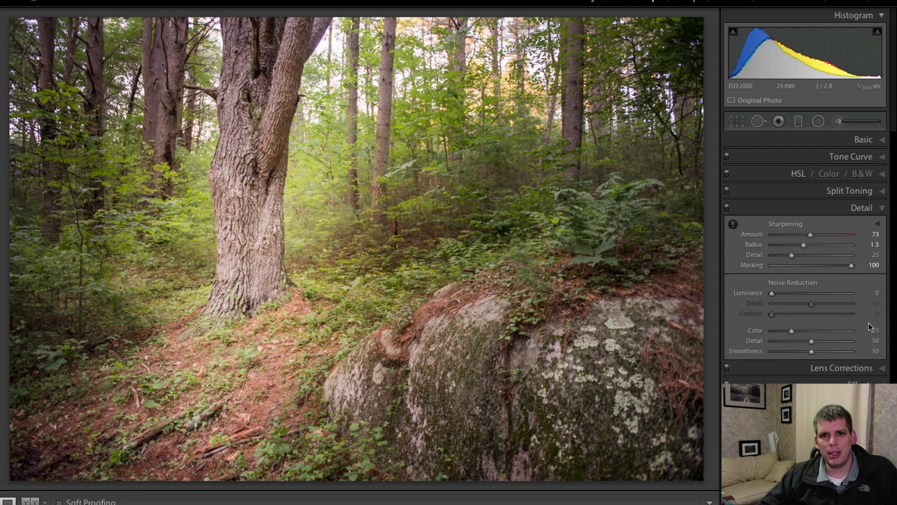